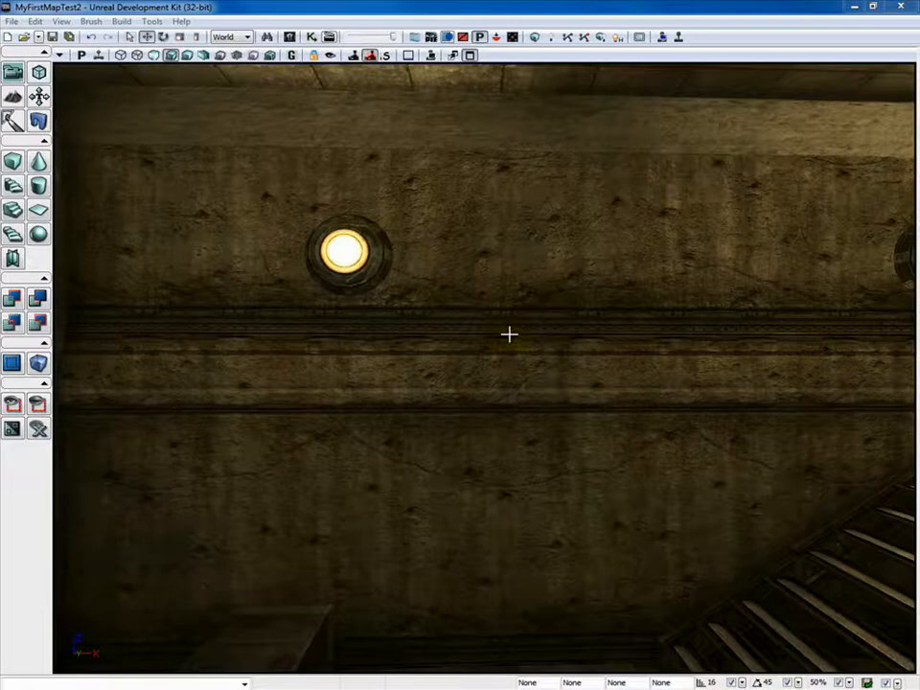
Apply the M_ASC_Floor_BSP_Tile01 material from the Cool Materials collection to the wall with the round lamp
left_click_drag(509, 333, 550, 342)
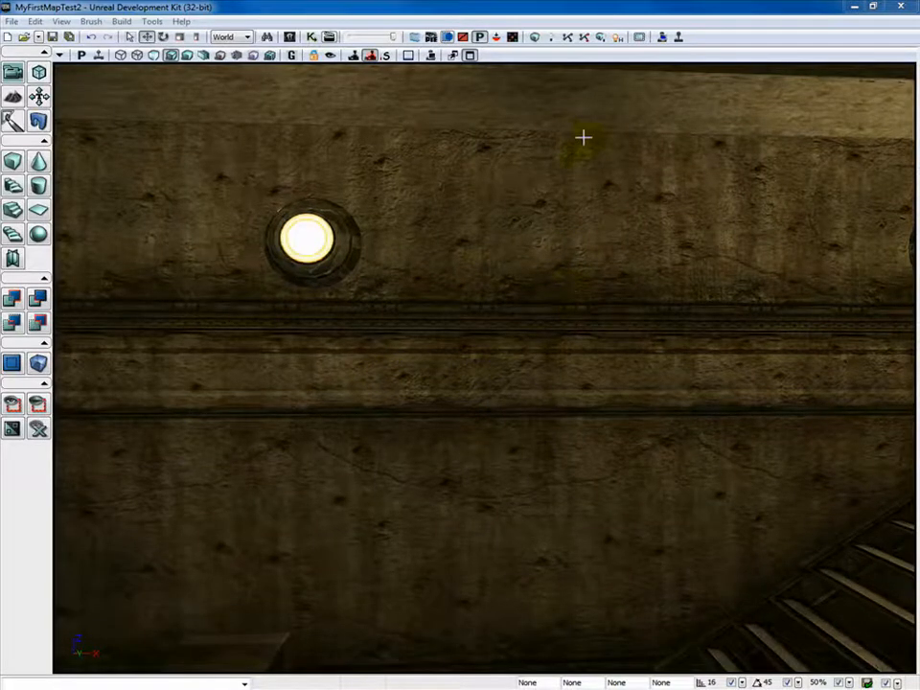
left_click(290, 37)
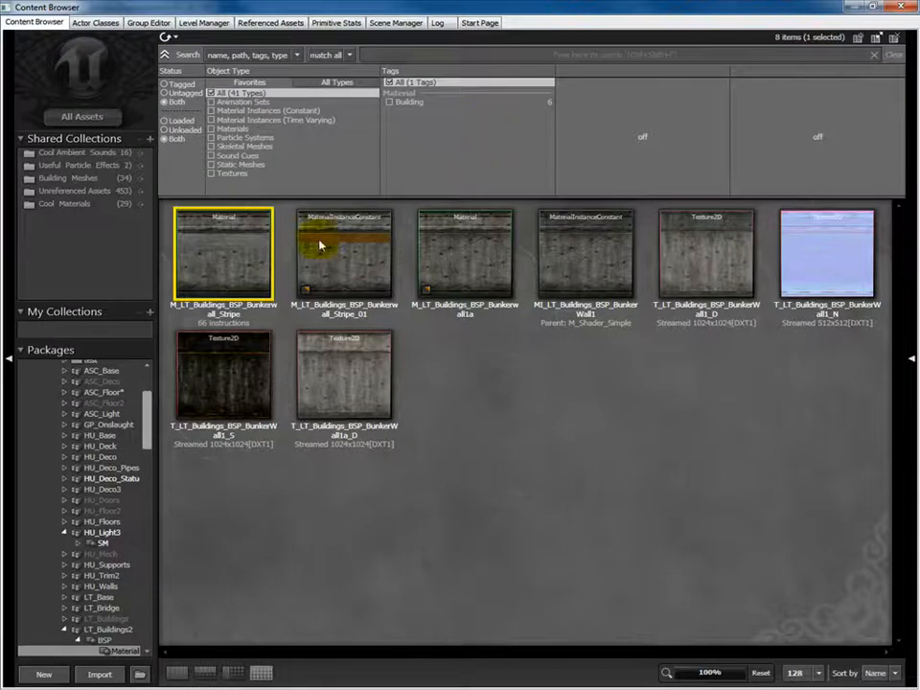
left_click(64, 208)
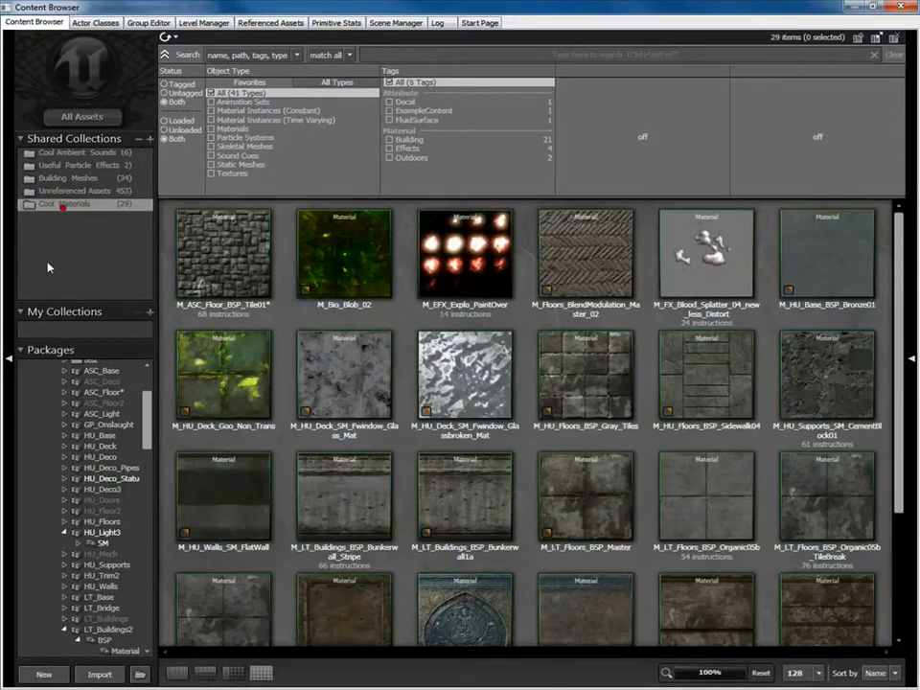
left_click(233, 252)
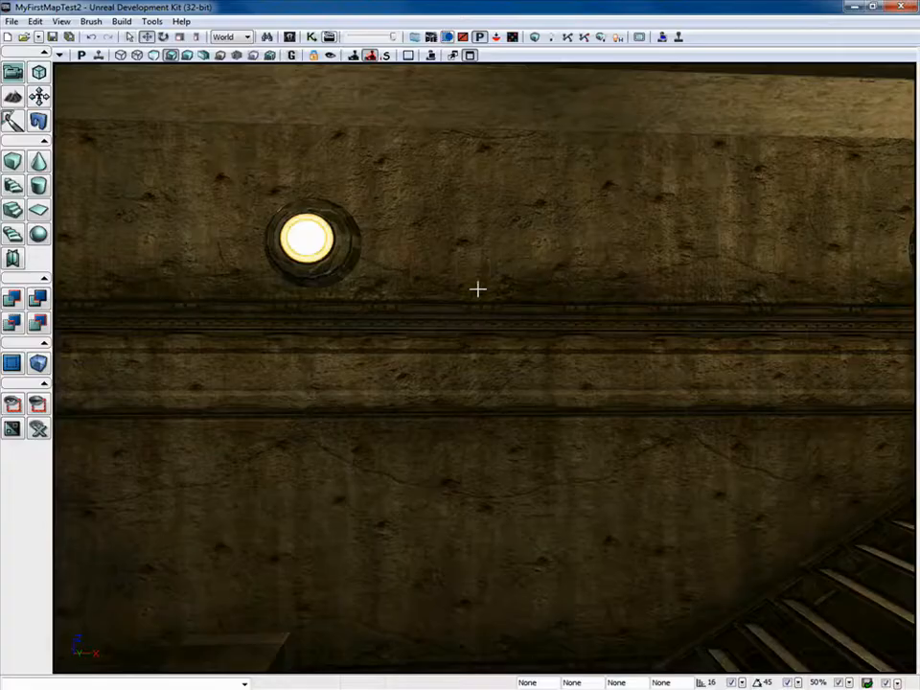
left_click(478, 290)
right_click(478, 289)
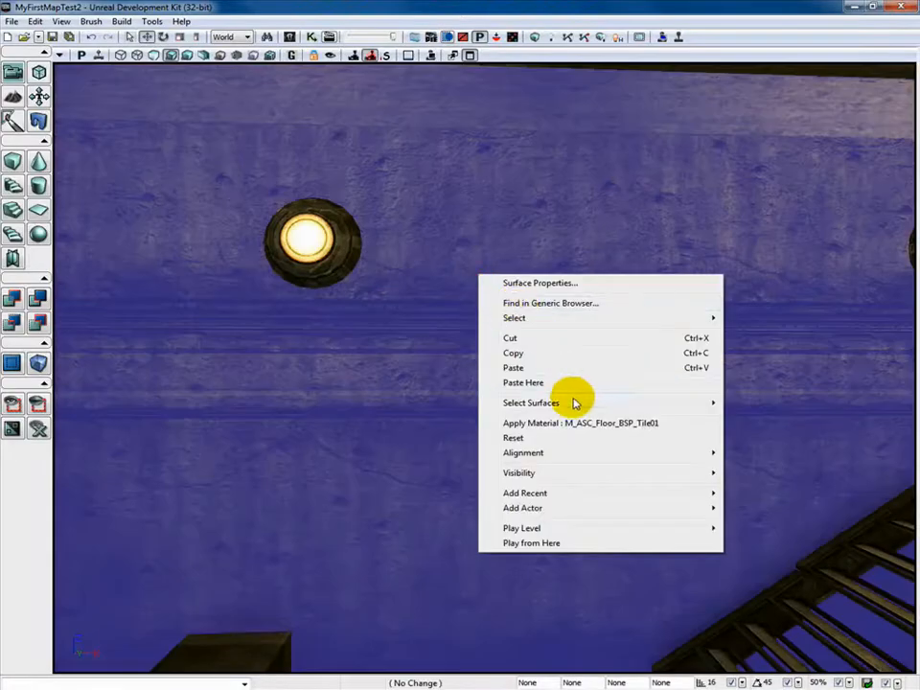
left_click(612, 422)
key("Escape")
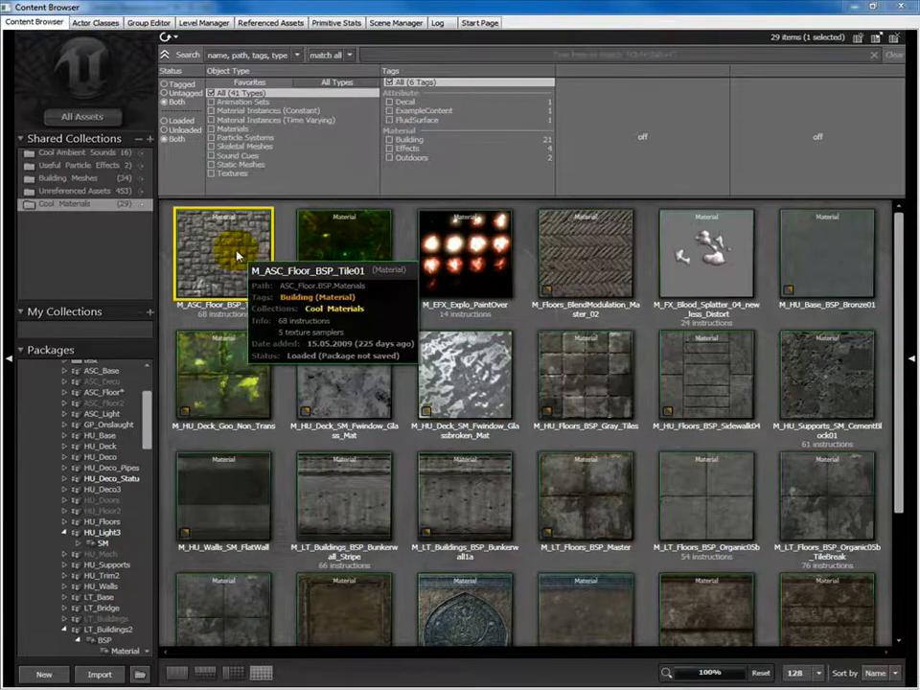
Open M_ASC_Floor_BSP_Tile01 for editing and move the Diffuse TexCoord node near the Variation Texture group, linking it to that group's Multiply
double_click(237, 255)
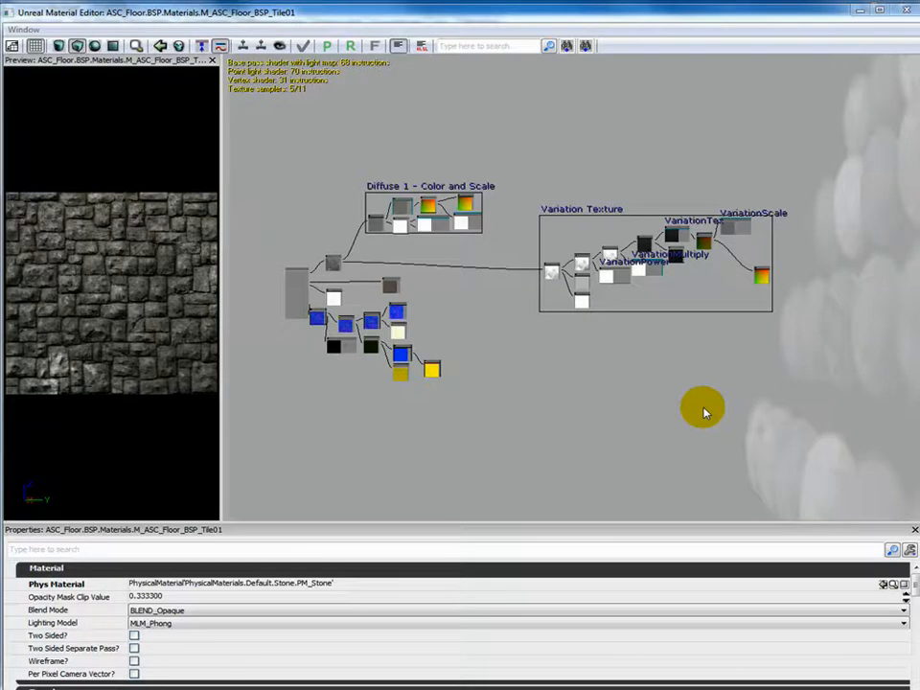
left_click_drag(553, 379, 725, 511)
scroll(553, 419, "up", 3)
left_click_drag(471, 286, 452, 484)
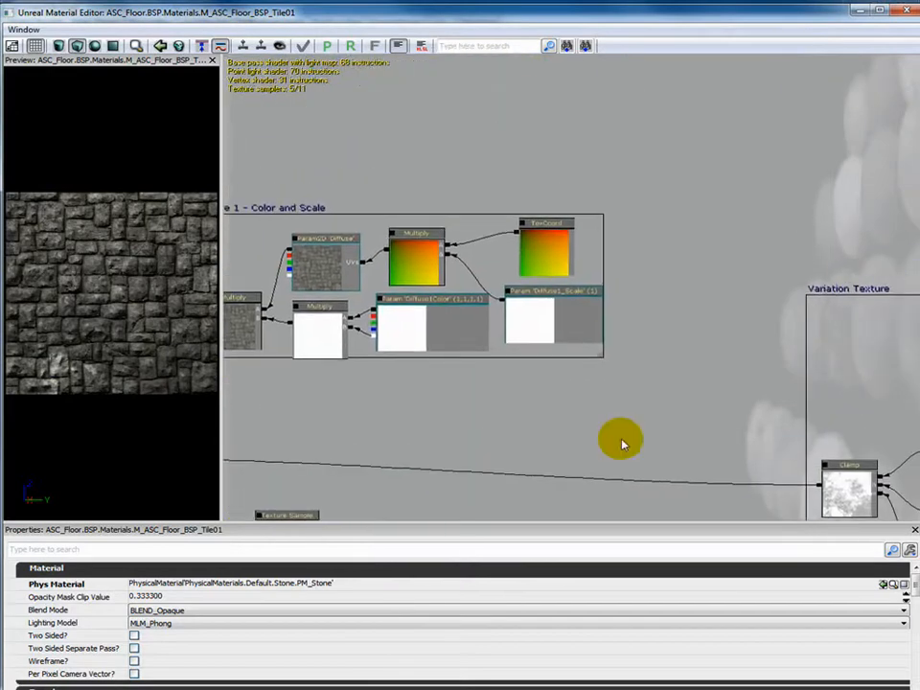
left_click(546, 252)
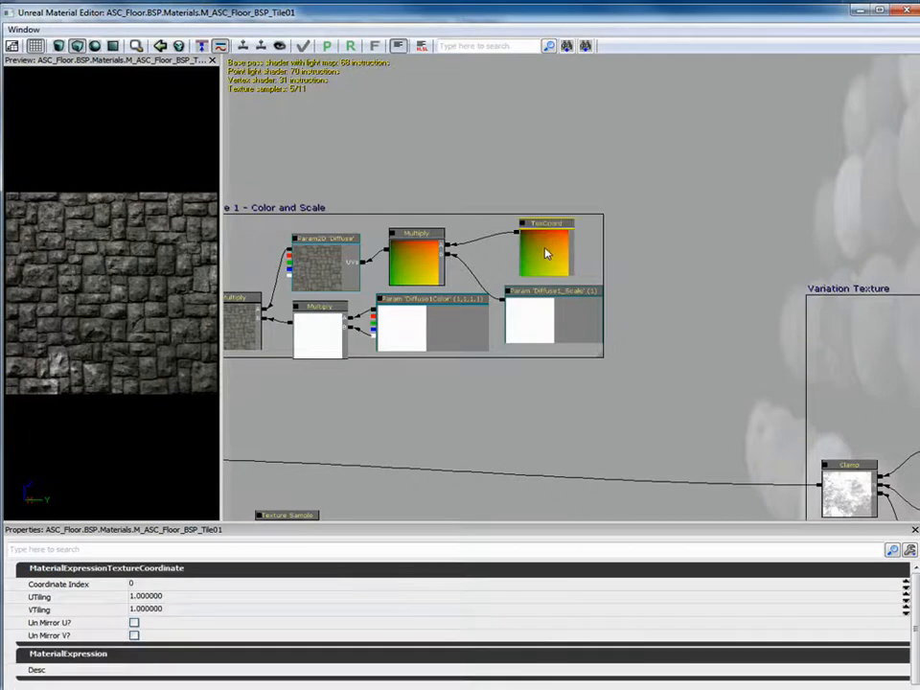
left_click_drag(546, 252, 886, 136)
left_click_drag(813, 203, 356, 274)
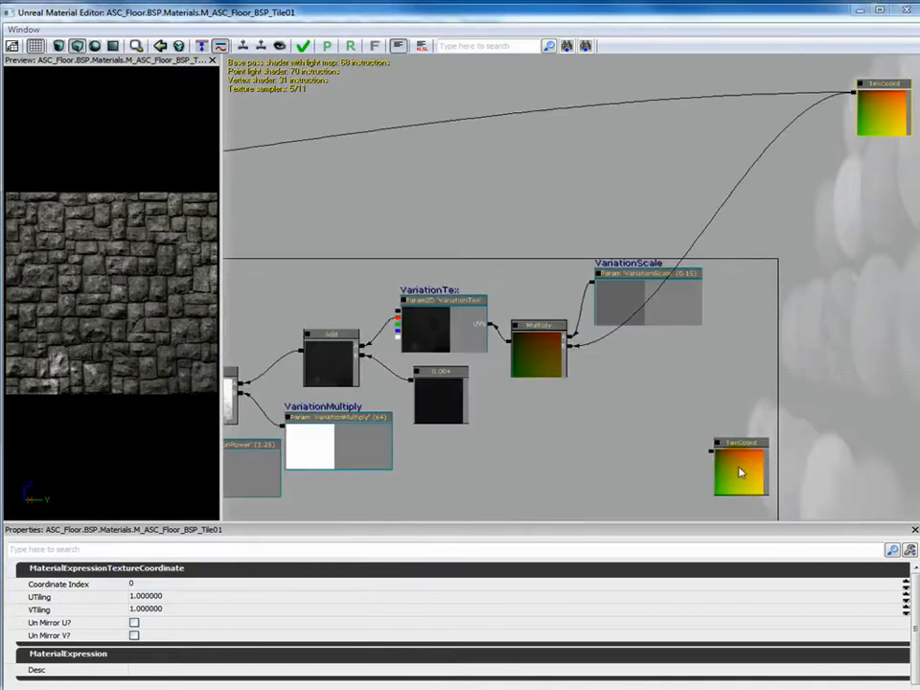
left_click(740, 470)
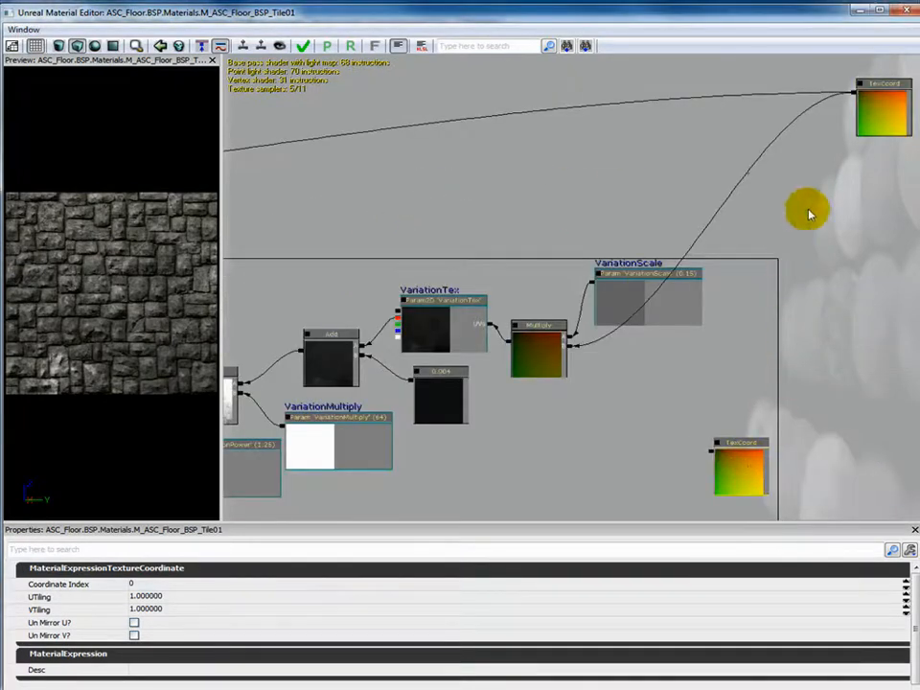
Set the shared TexCoord node's UTiling and VTiling to 2
left_click(879, 113)
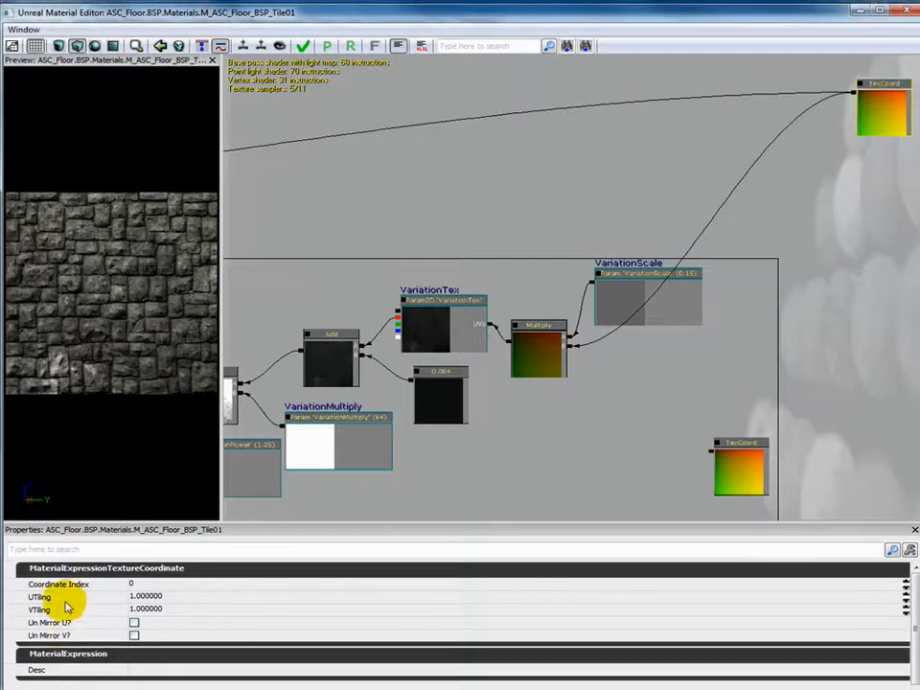
left_click(180, 600)
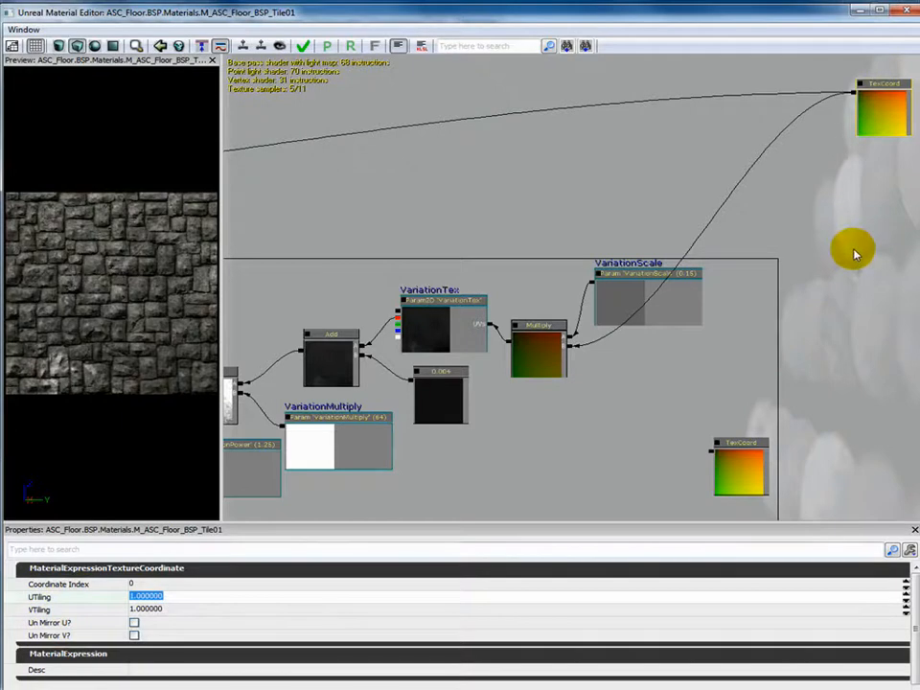
type("0")
key("Return")
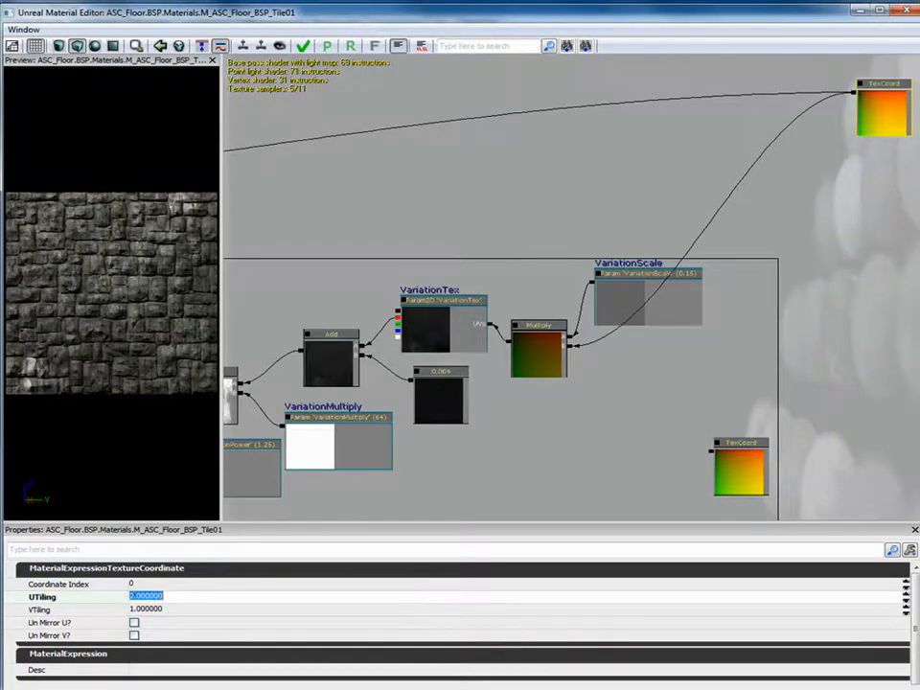
key("Tab")
type("2")
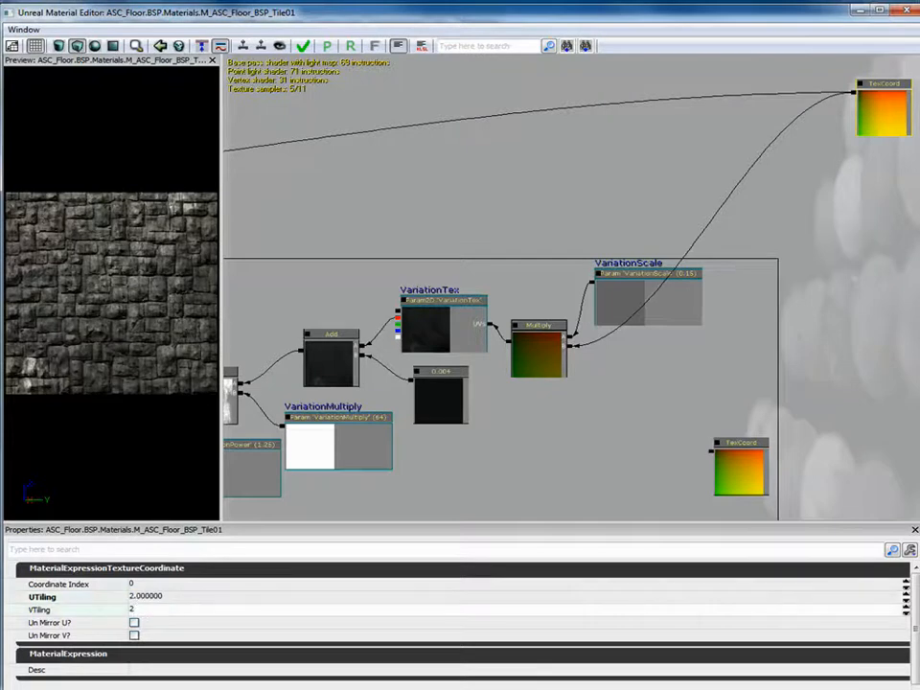
key("Return")
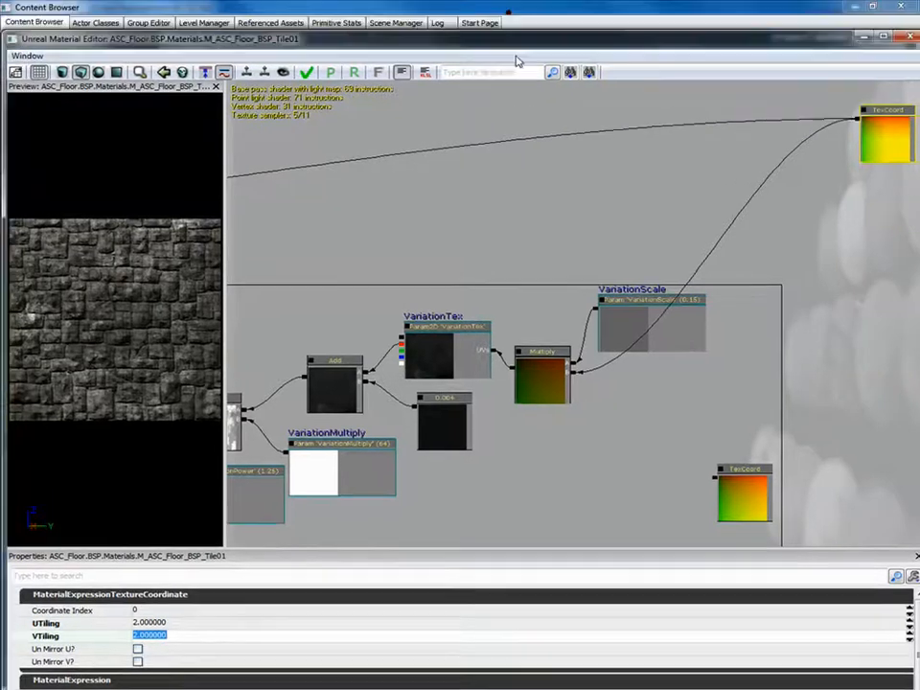
Bring the wall into view beside the material graph and apply the material with its tiling of 2
left_click_drag(517, 40, 542, 399)
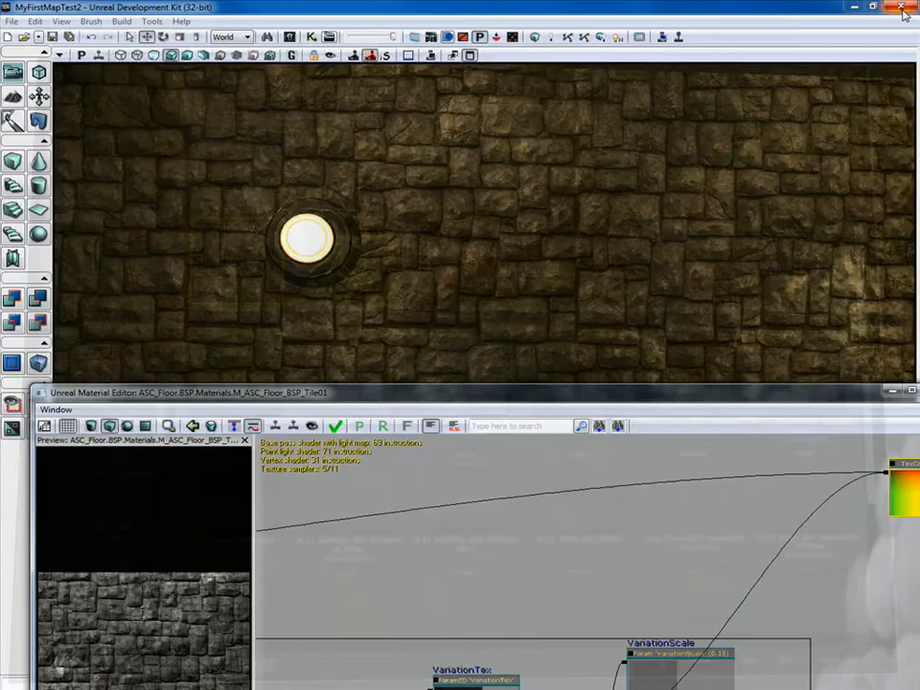
left_click(902, 7)
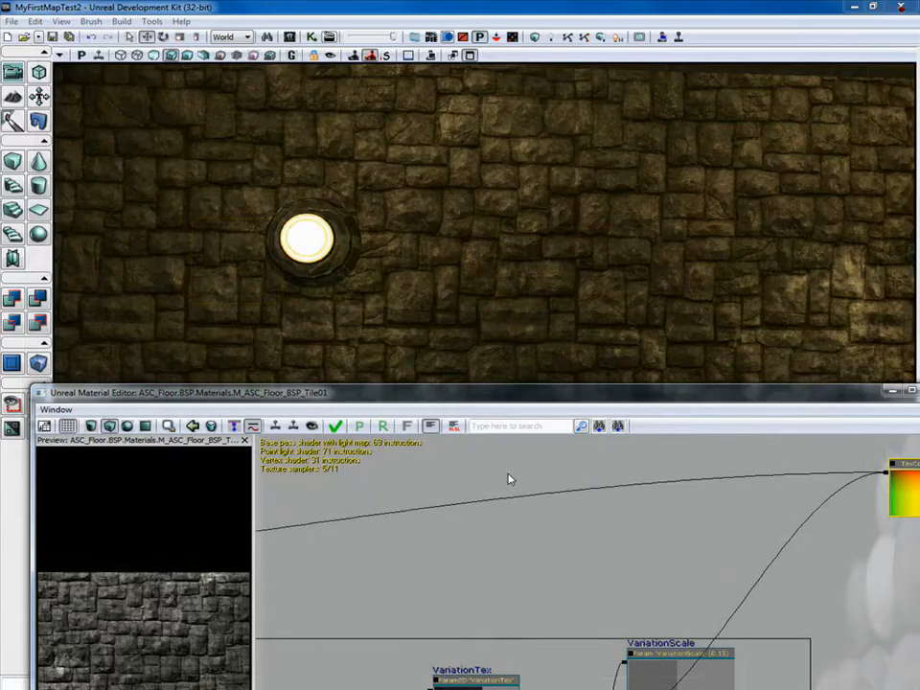
left_click(543, 518)
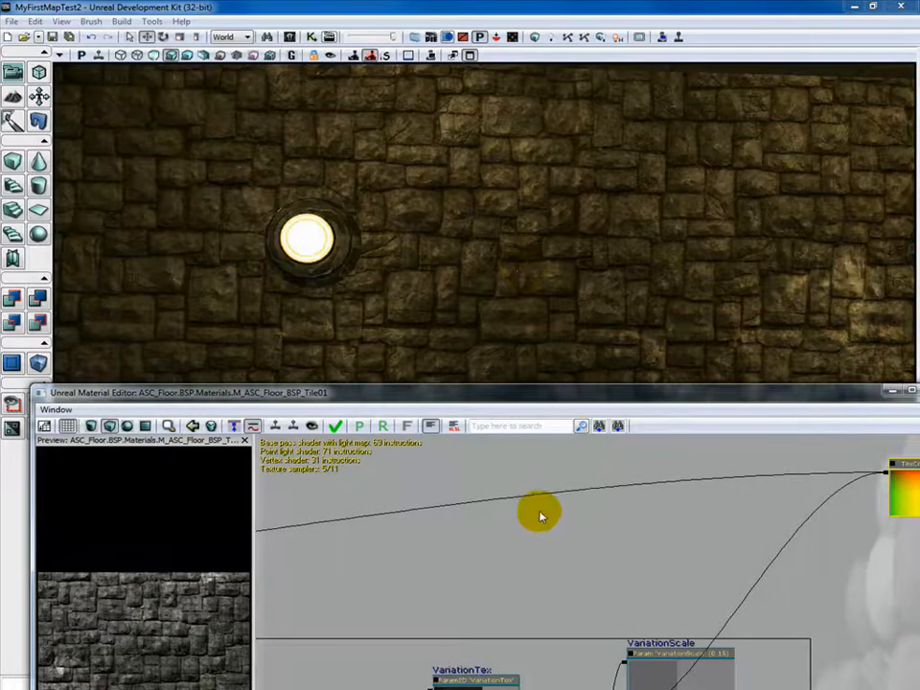
left_click(337, 427)
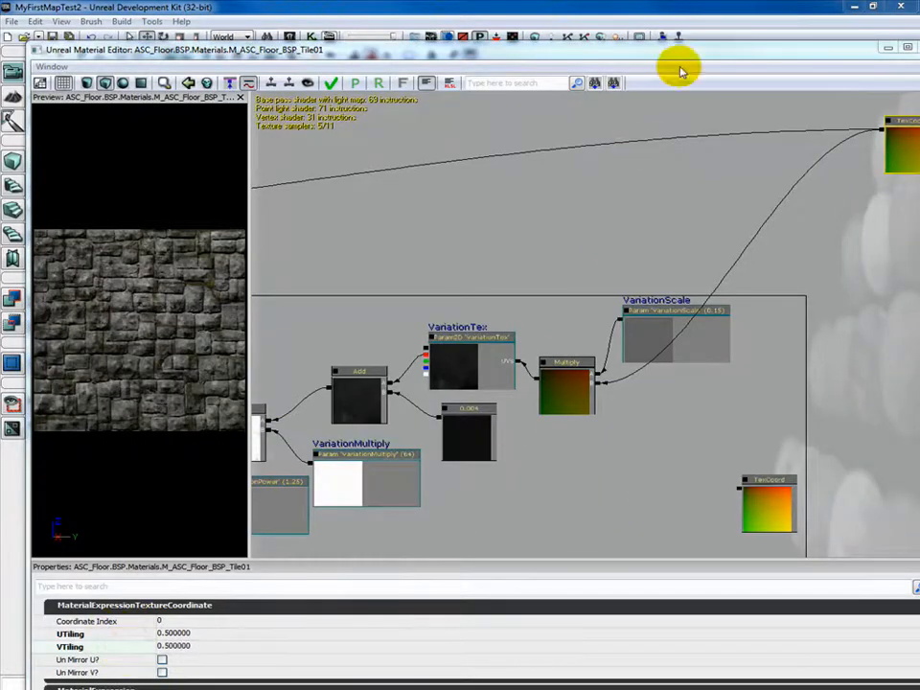
Apply the material with UTiling and VTiling at 0.5 while keeping the wall in view
left_click_drag(678, 50, 689, 448)
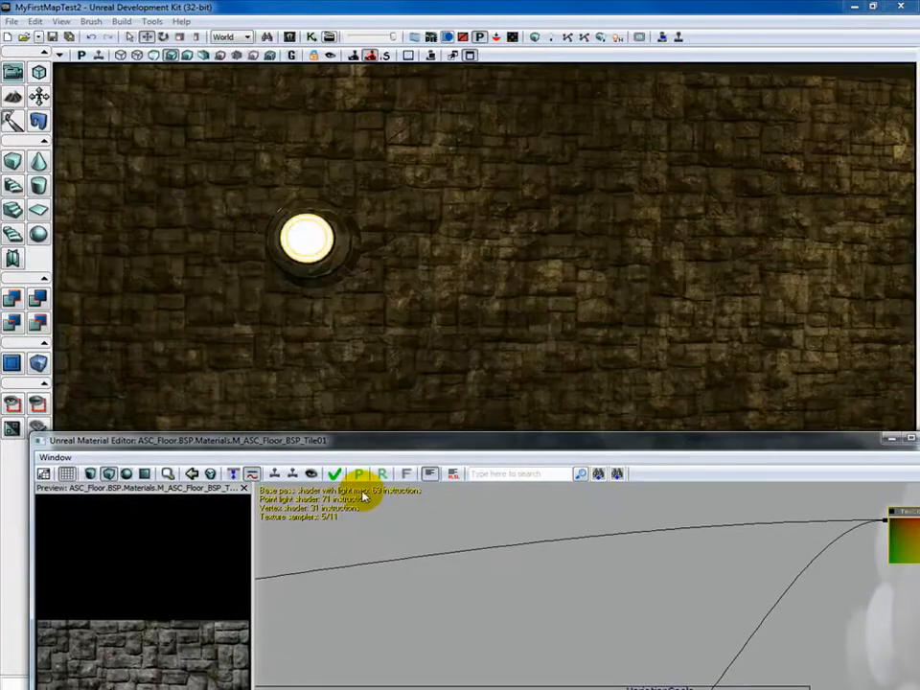
left_click(334, 475)
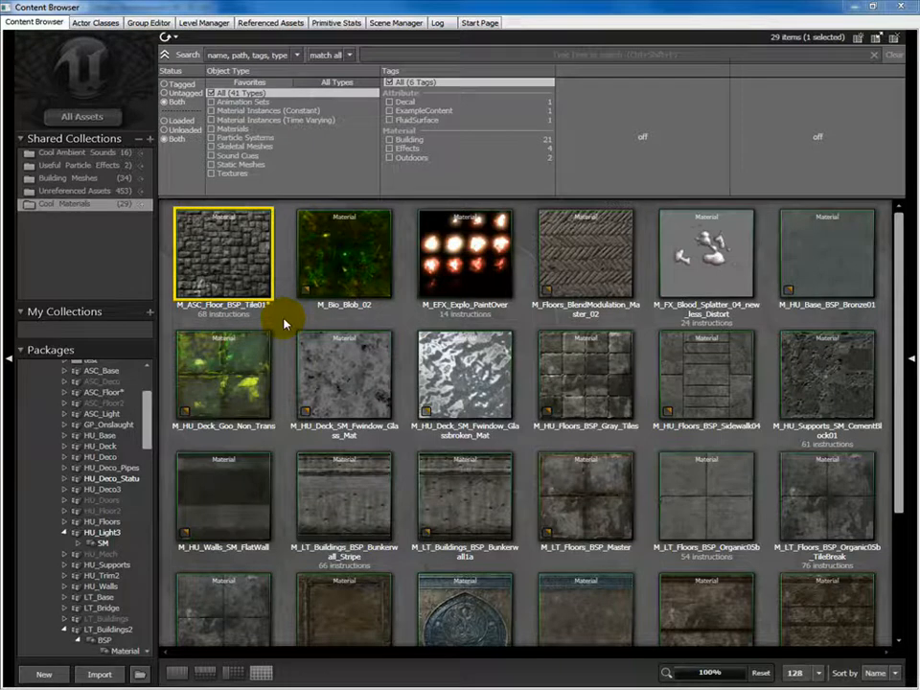
Create a MaterialInstanceConstant named ASC_Floor_Instance in package MyMaterials, group Materials
right_click(284, 324)
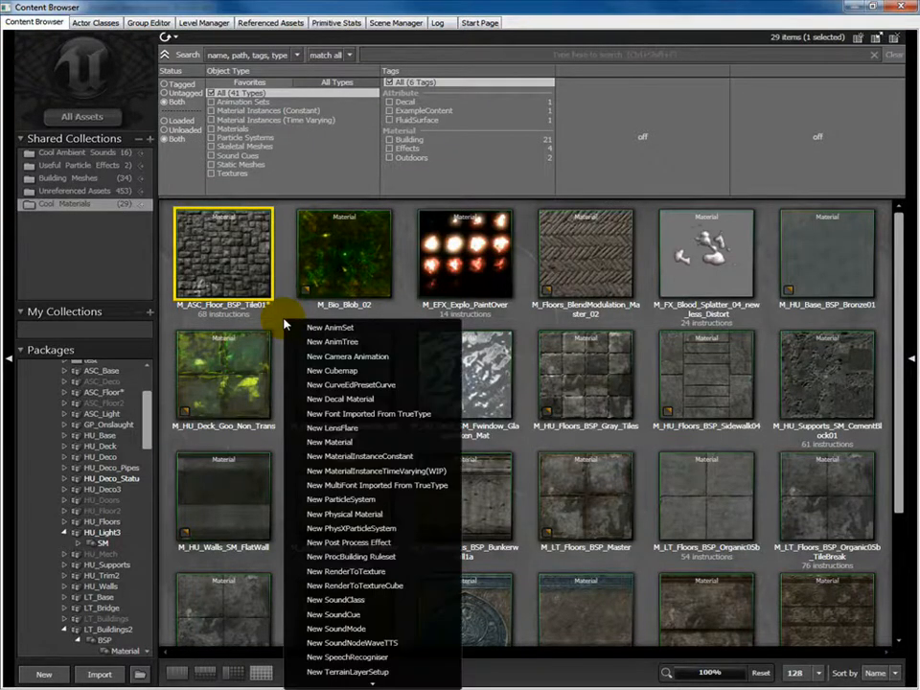
left_click(383, 458)
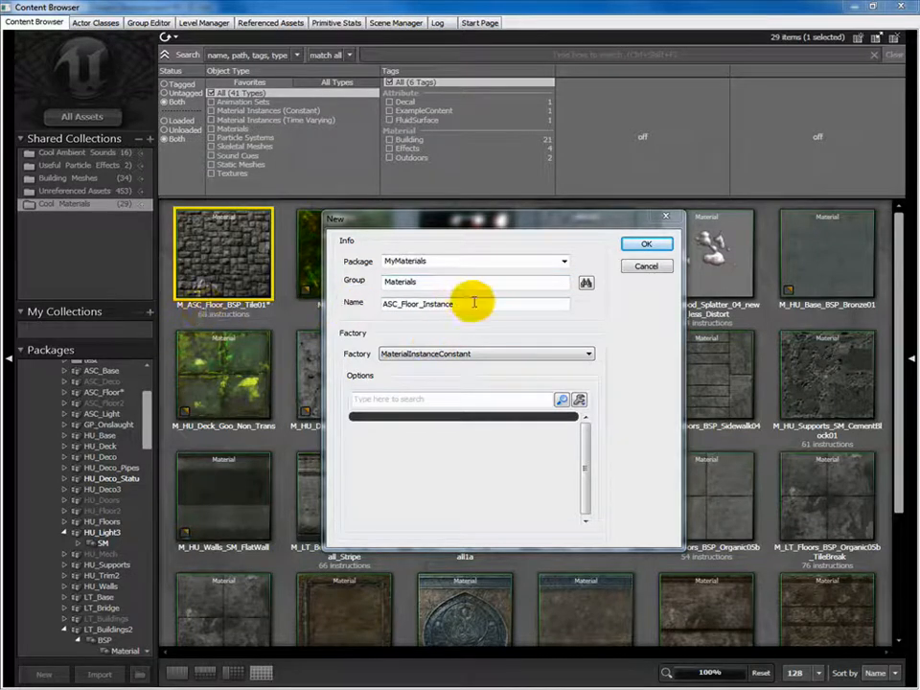
key("Return")
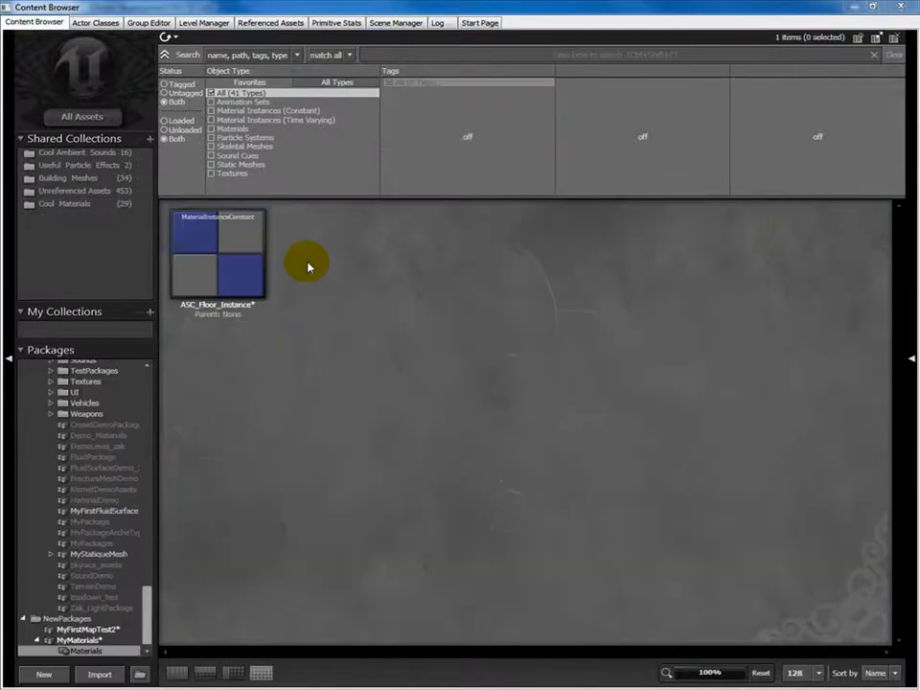
Open ASC_Floor_Instance in the Material Instance Editor and move its window clear of the asset collections
left_click(209, 241)
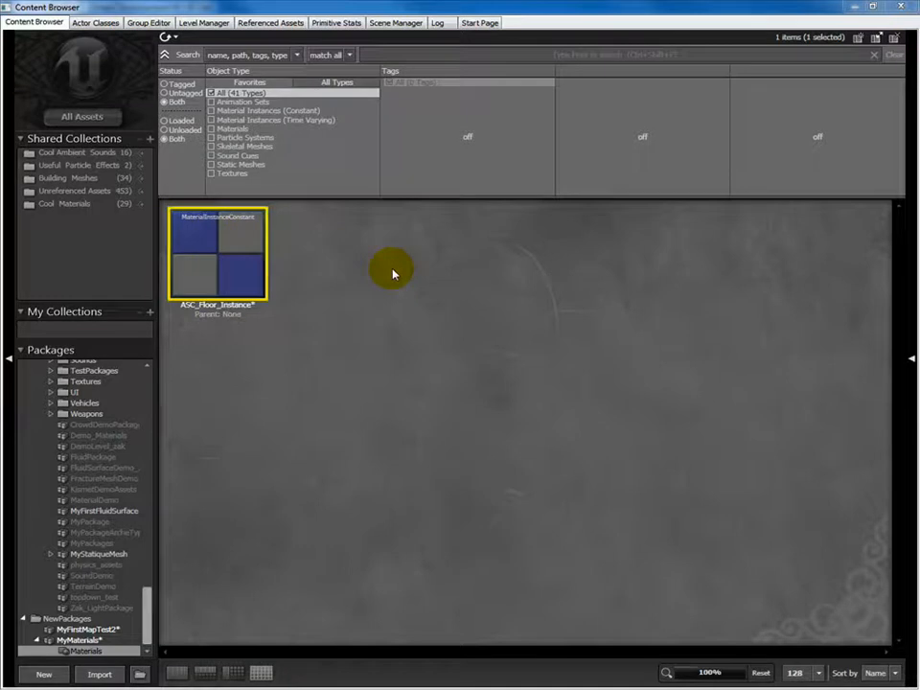
double_click(209, 247)
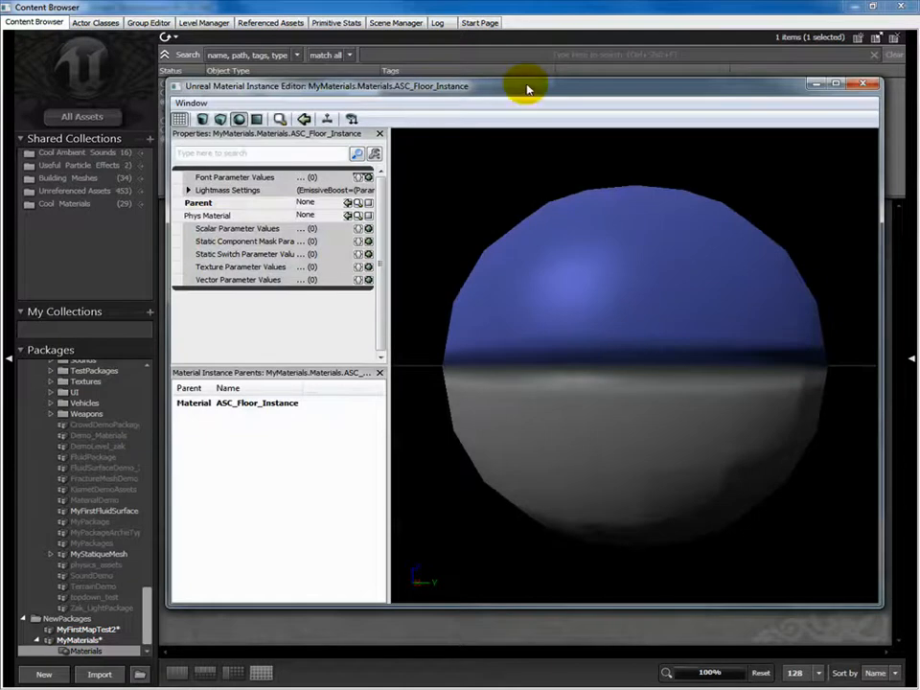
left_click_drag(527, 89, 528, 84)
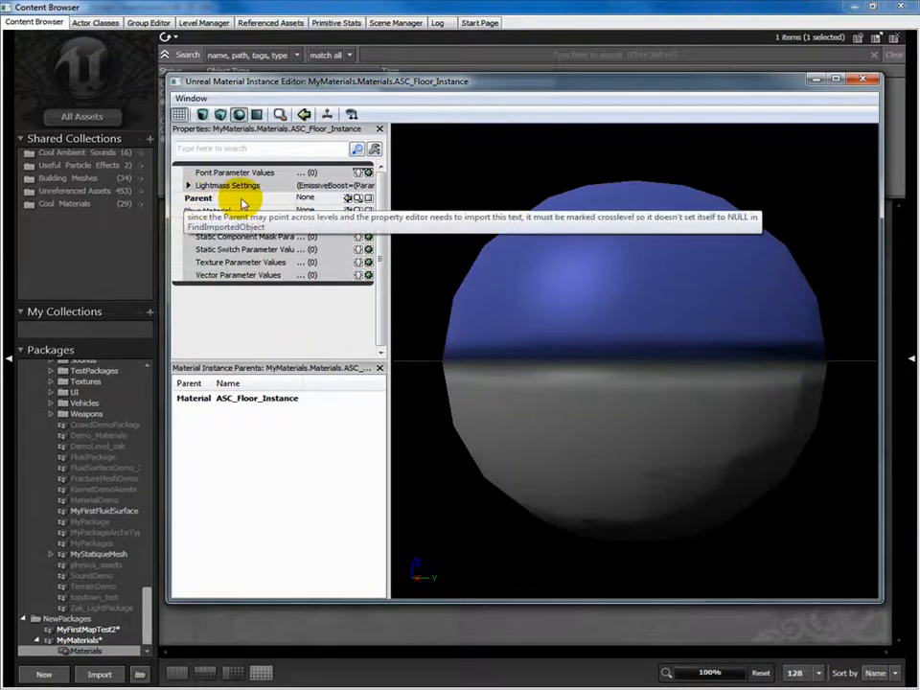
left_click_drag(289, 82, 467, 86)
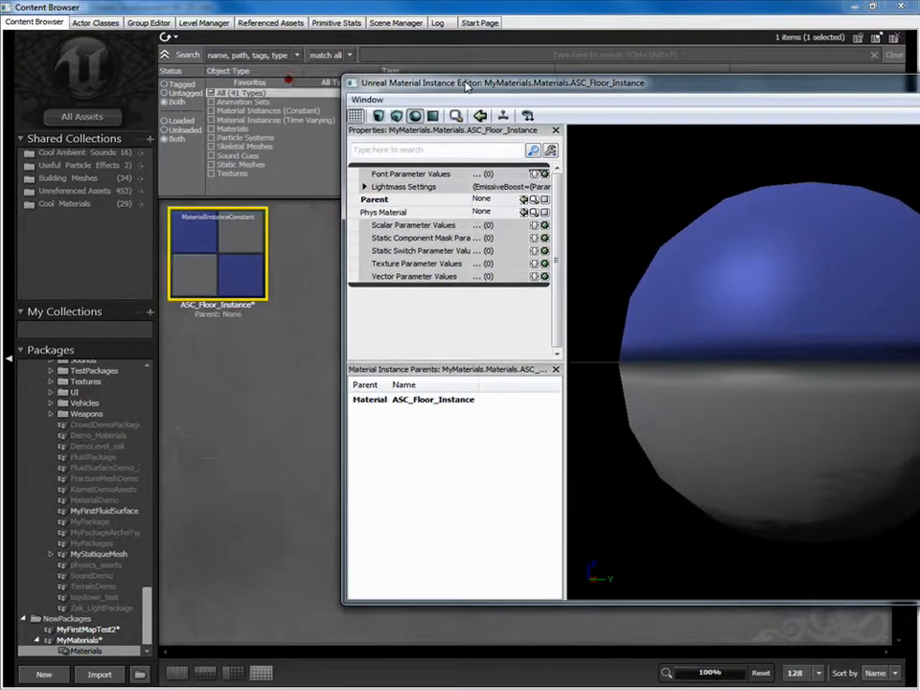
Assign M_ASC_Floor_BSP_Tile01 from the Cool Materials collection as the Parent of ASC_Floor_Instance
left_click(60, 203)
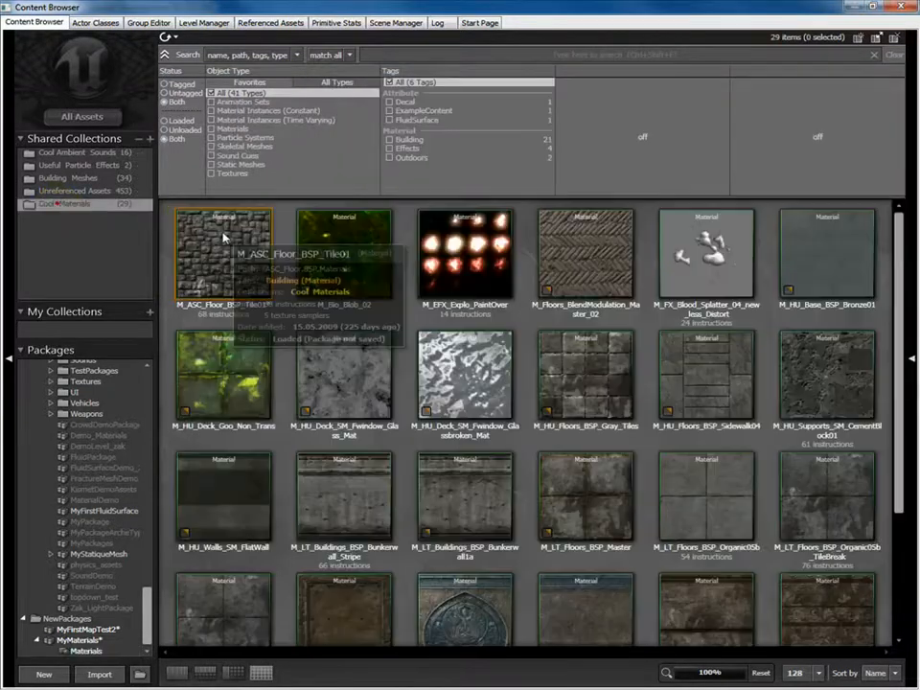
left_click(223, 238)
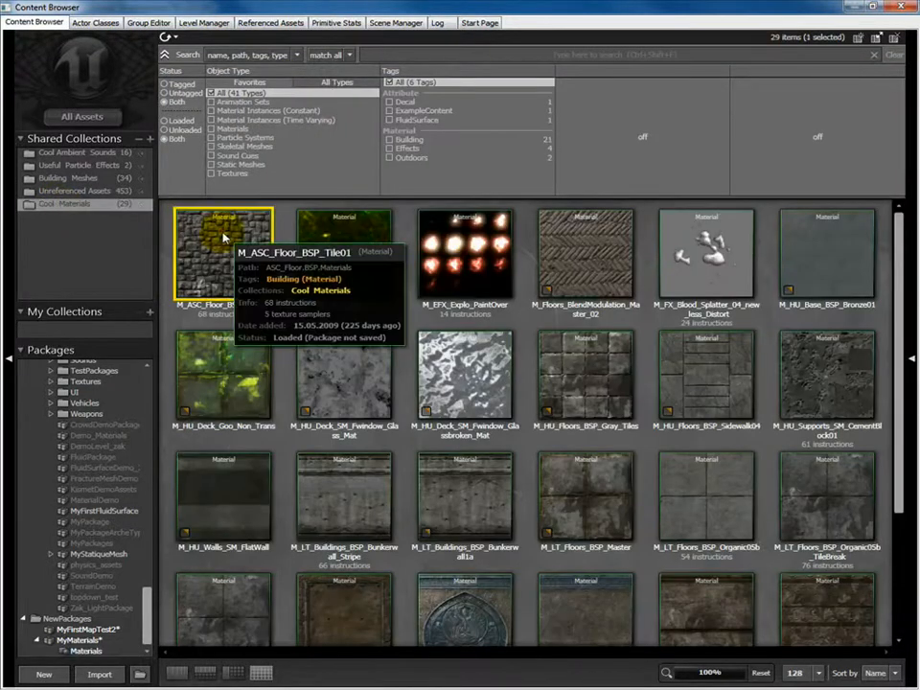
left_click(901, 12)
left_click(637, 82)
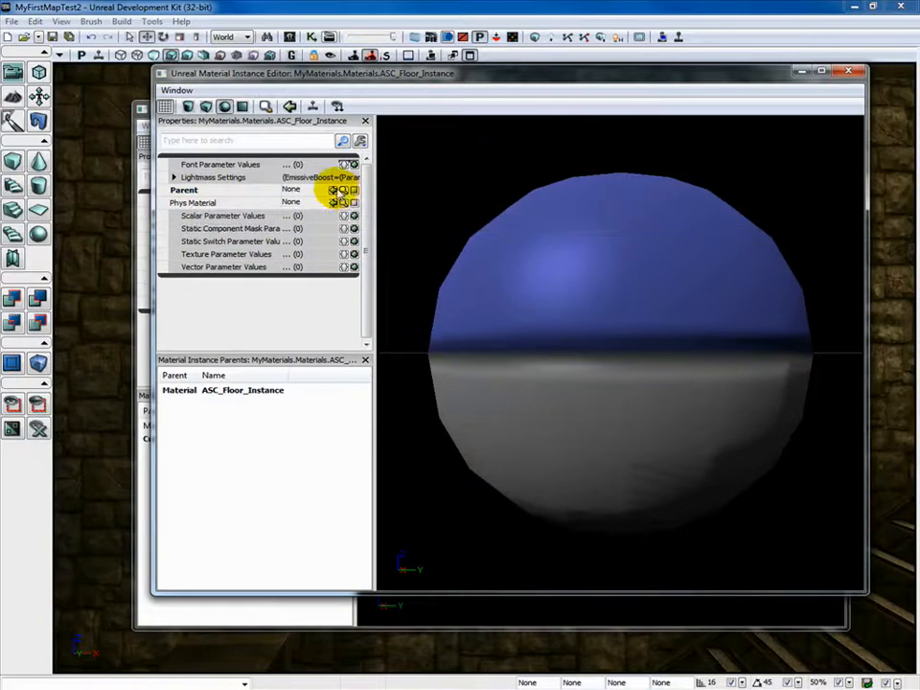
left_click(336, 190)
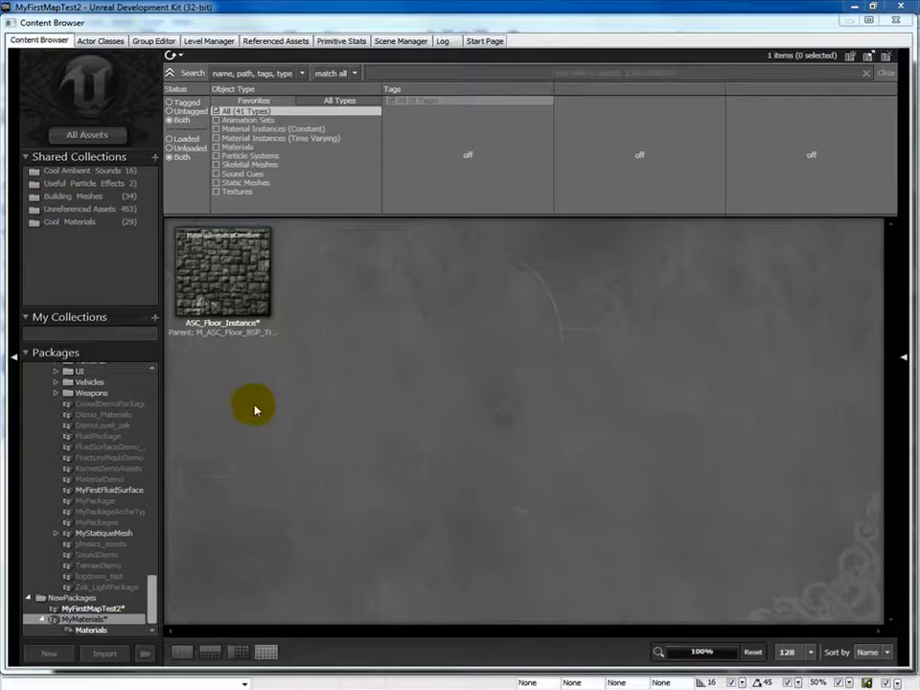
Save the MyMaterials package in the UTGame Content folder under the file name MyMaterials
right_click(101, 624)
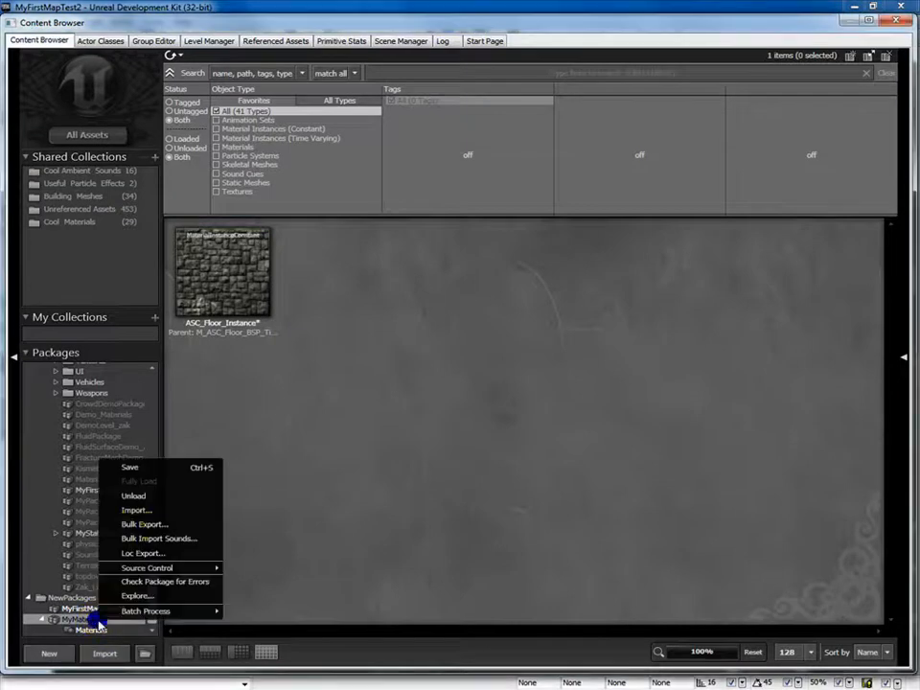
left_click(151, 472)
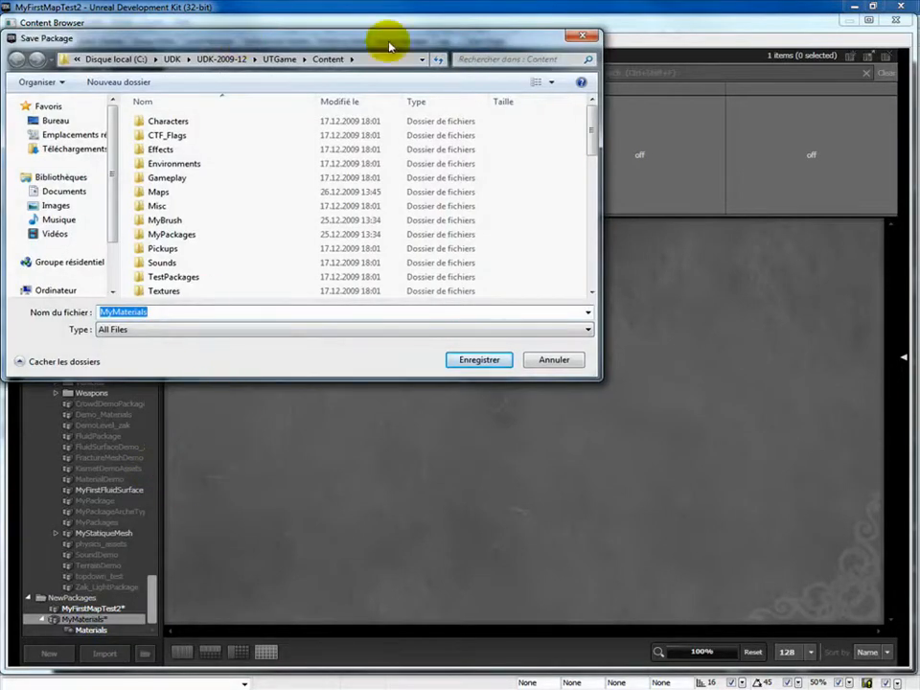
left_click(480, 361)
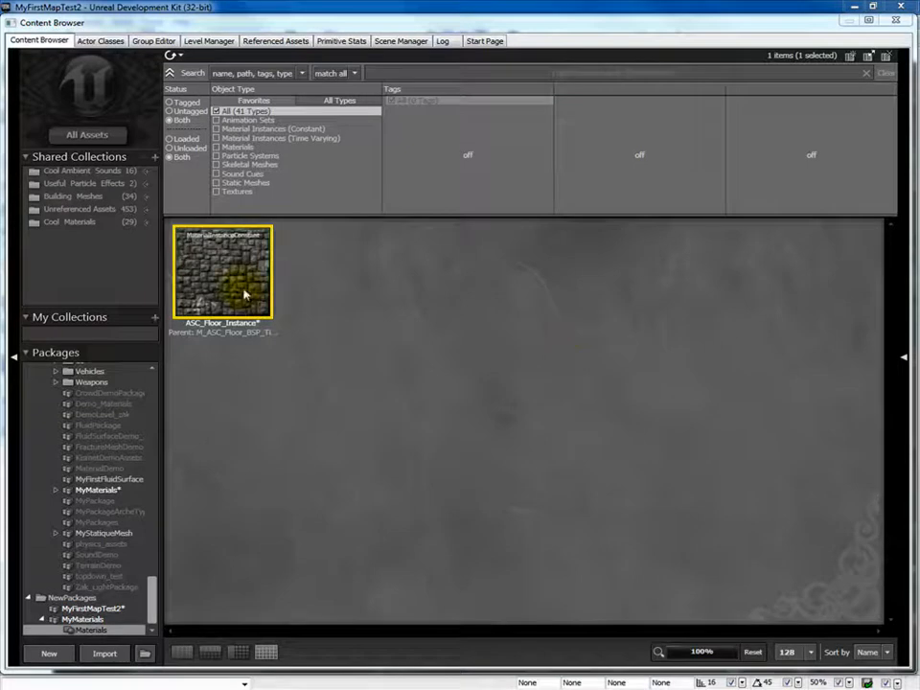
Open ASC_Floor_Instance and override its Diffuse1Color vector parameter with red
double_click(245, 259)
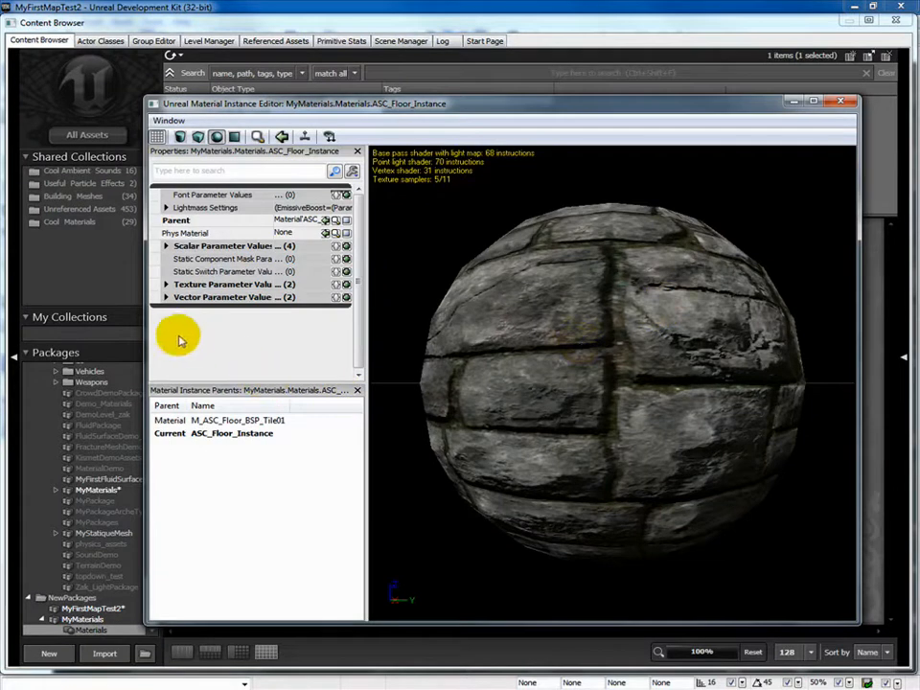
left_click(166, 298)
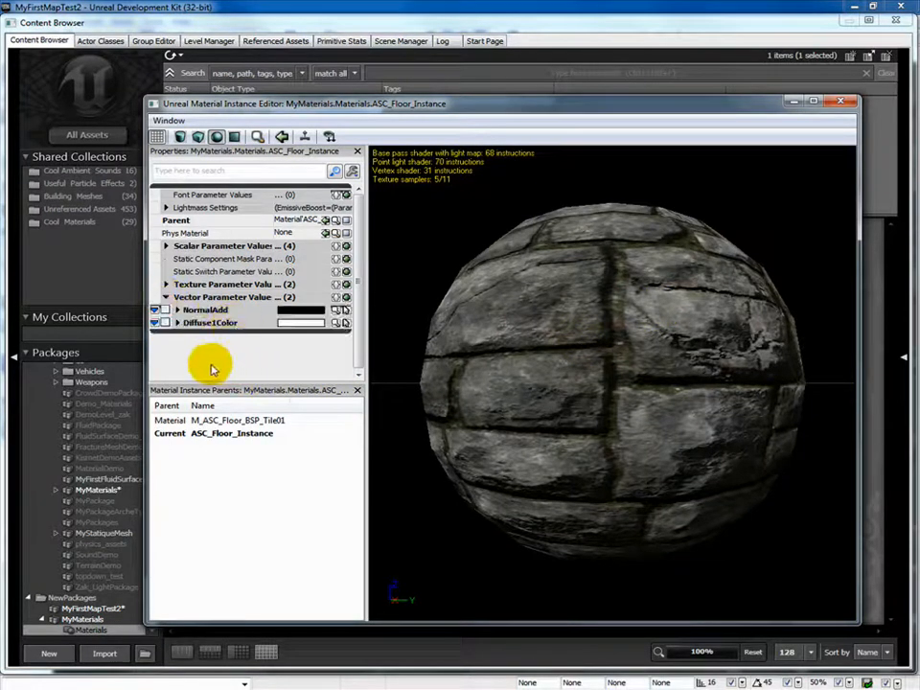
left_click(177, 324)
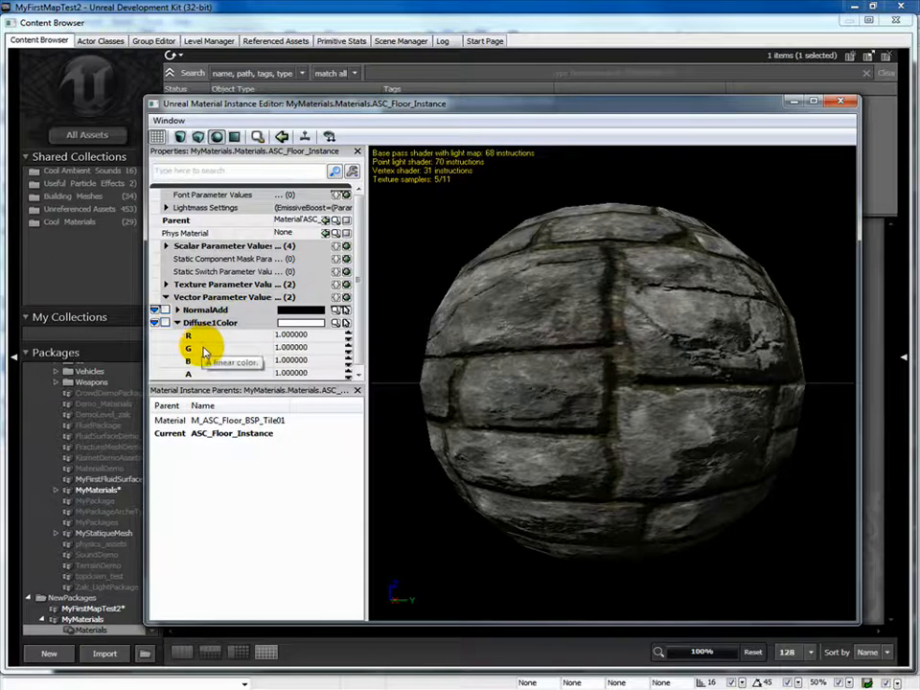
left_click(325, 323)
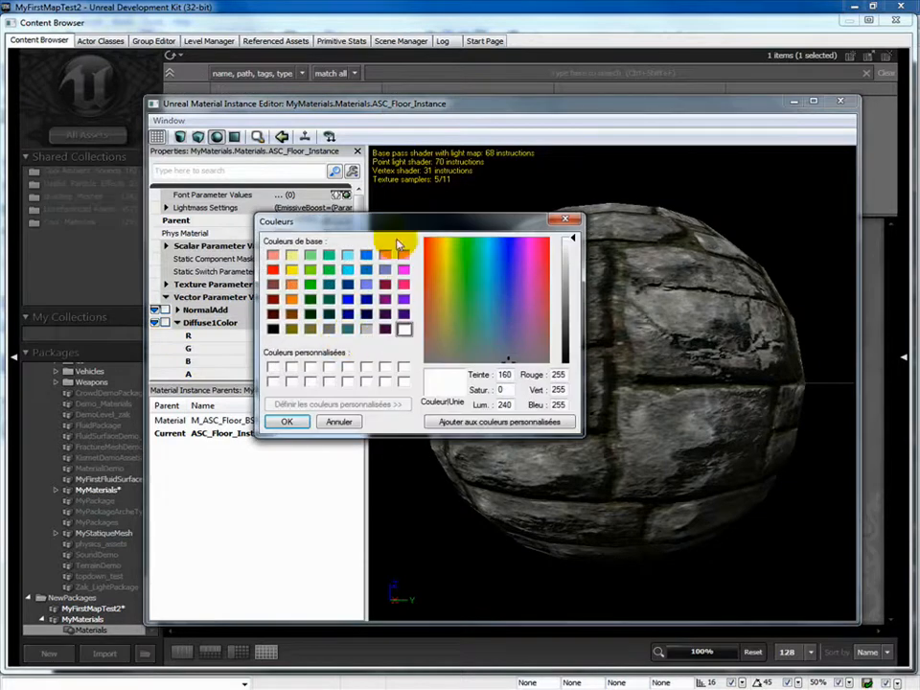
left_click_drag(386, 221, 306, 192)
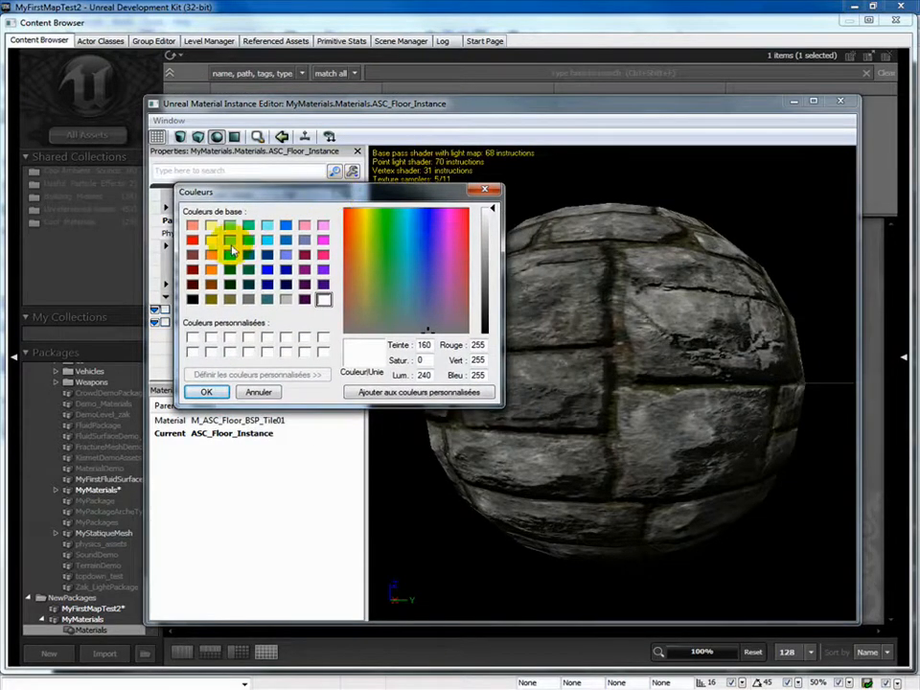
left_click(193, 240)
left_click(200, 392)
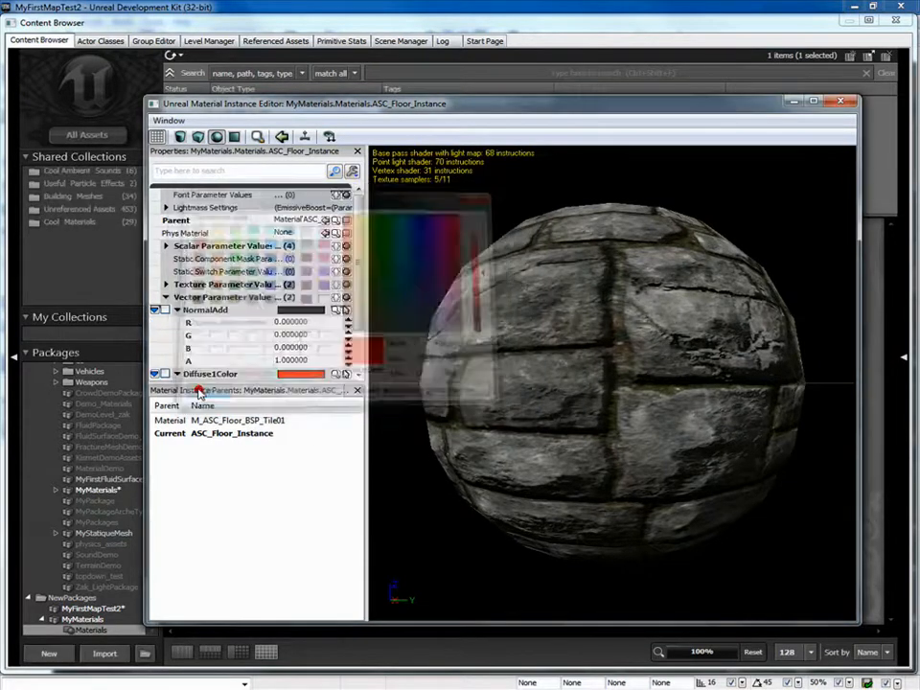
left_click(166, 374)
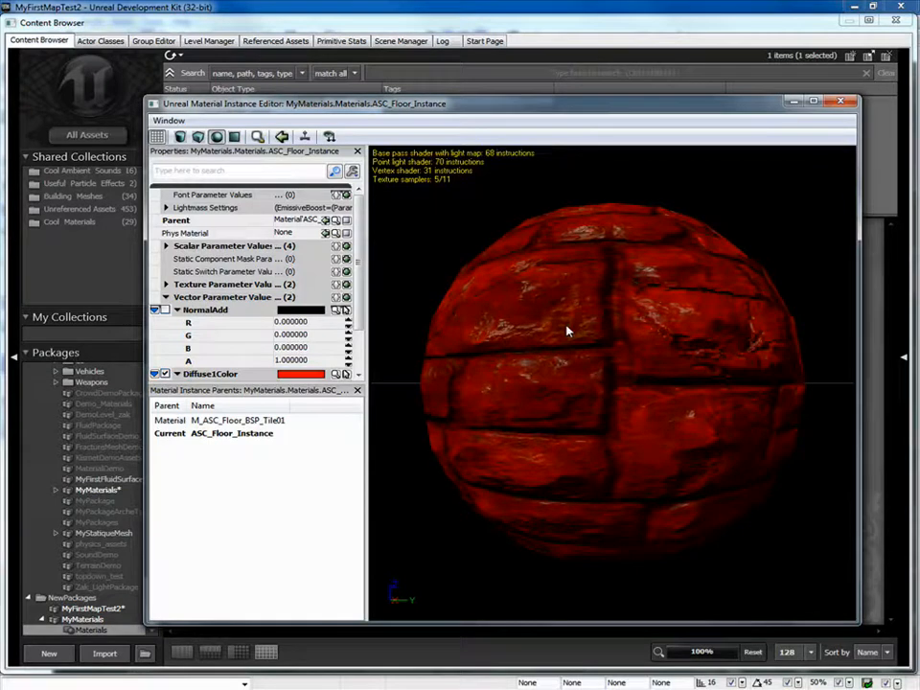
Close the material instance and asset windows and apply ASC_Floor_Instance to the selected stone wall surfaces
left_click(841, 101)
left_click(894, 20)
right_click(594, 250)
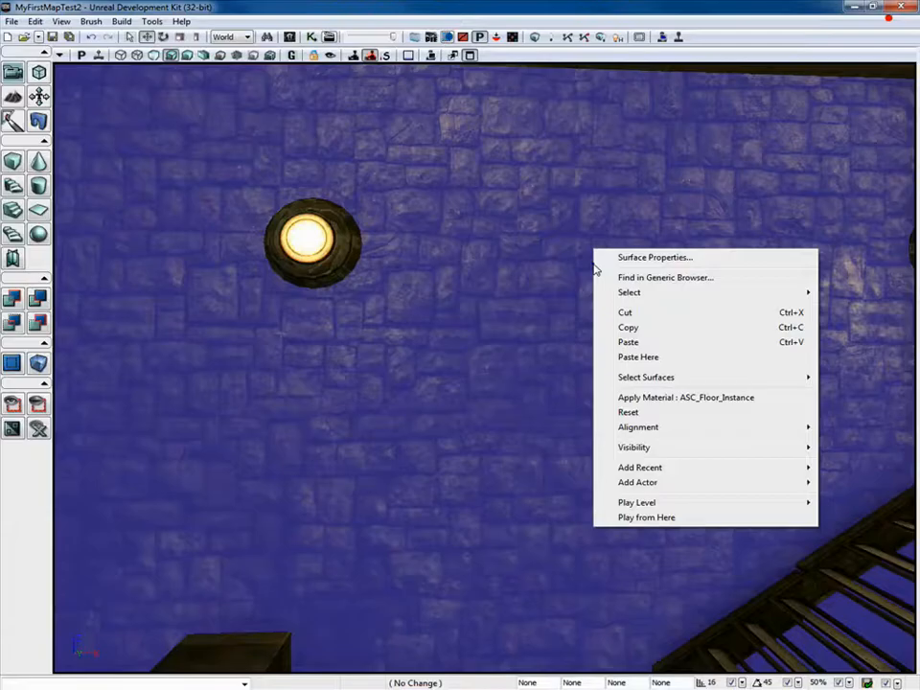
left_click(662, 398)
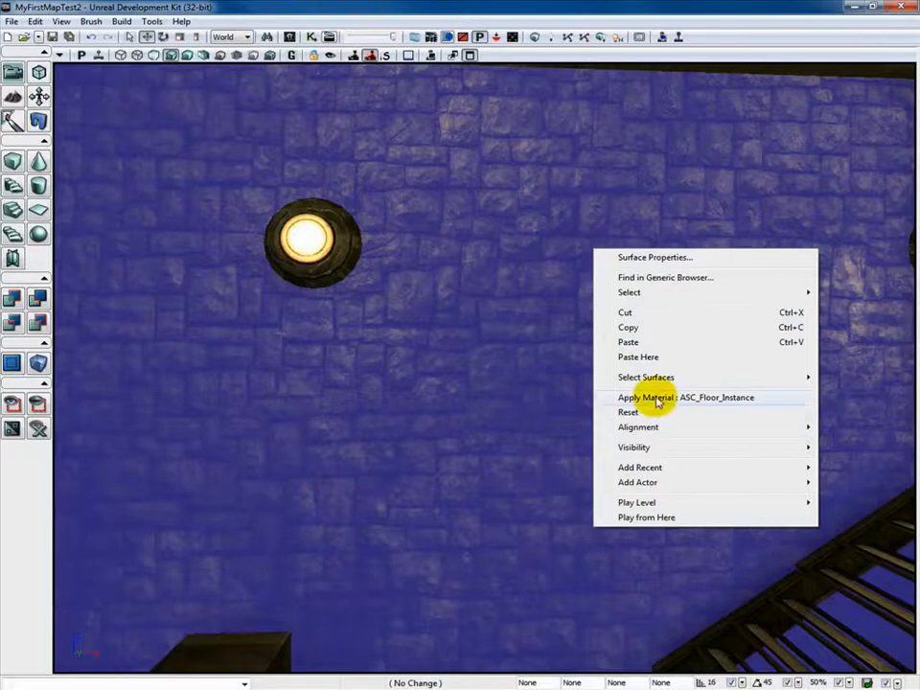
left_click(802, 630)
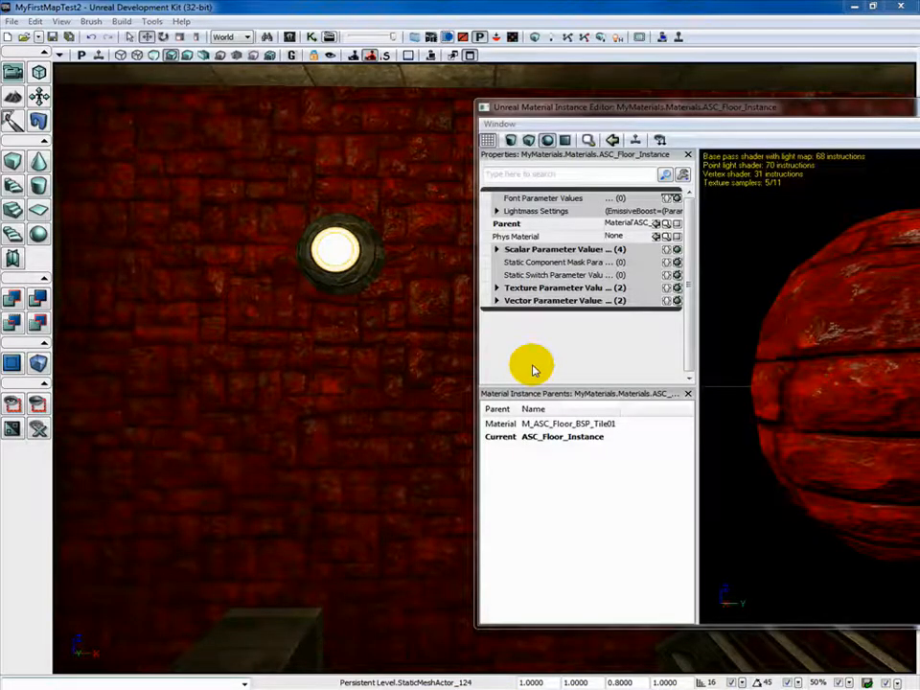
Override the VariationPower scalar parameter of ASC_Floor_Instance with a value of 5
left_click(497, 249)
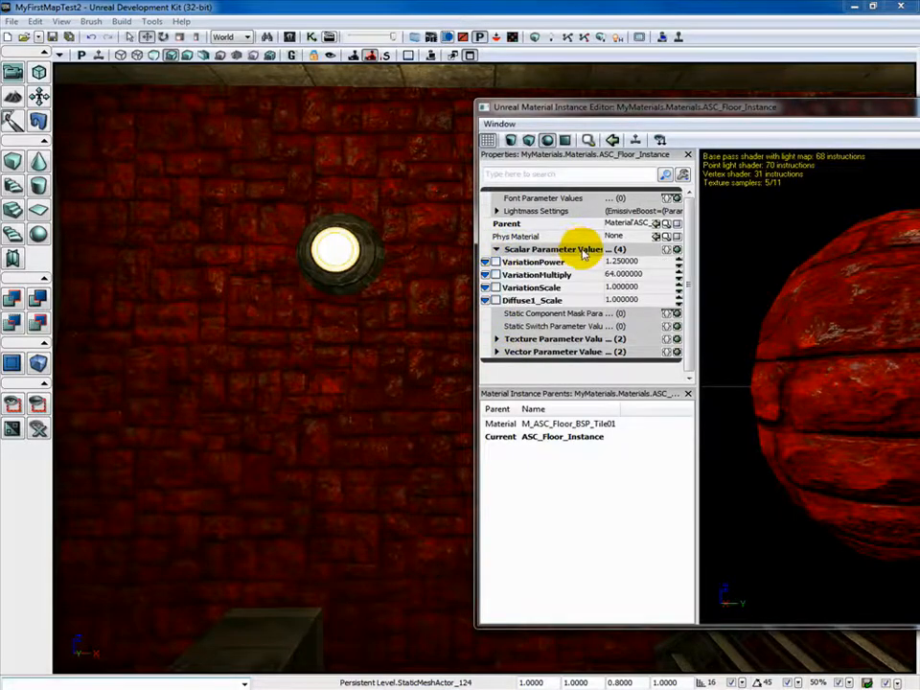
left_click(495, 274)
left_click(495, 288)
left_click(495, 300)
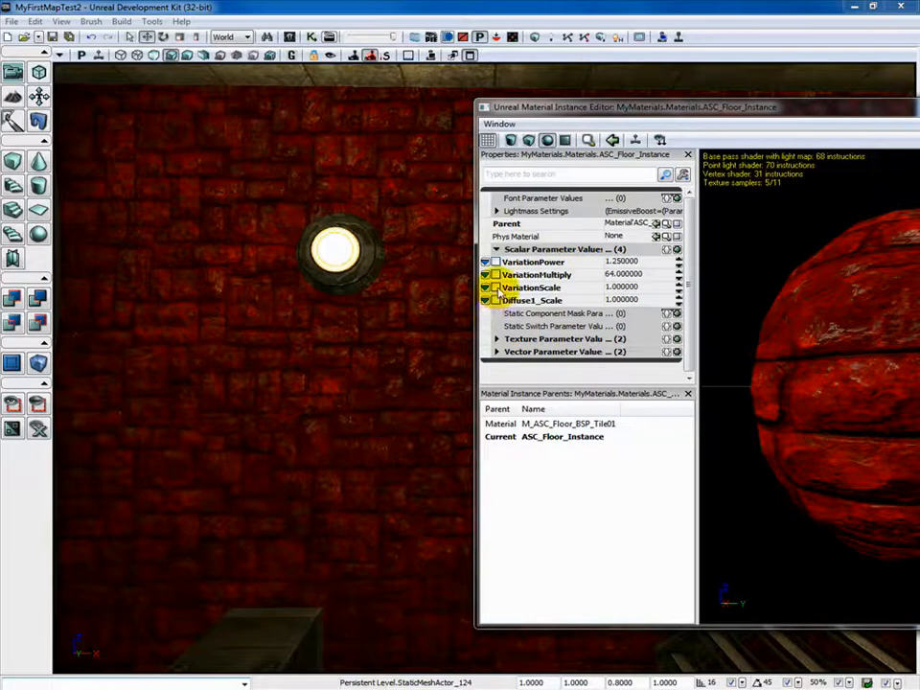
left_click(495, 262)
left_click(497, 263)
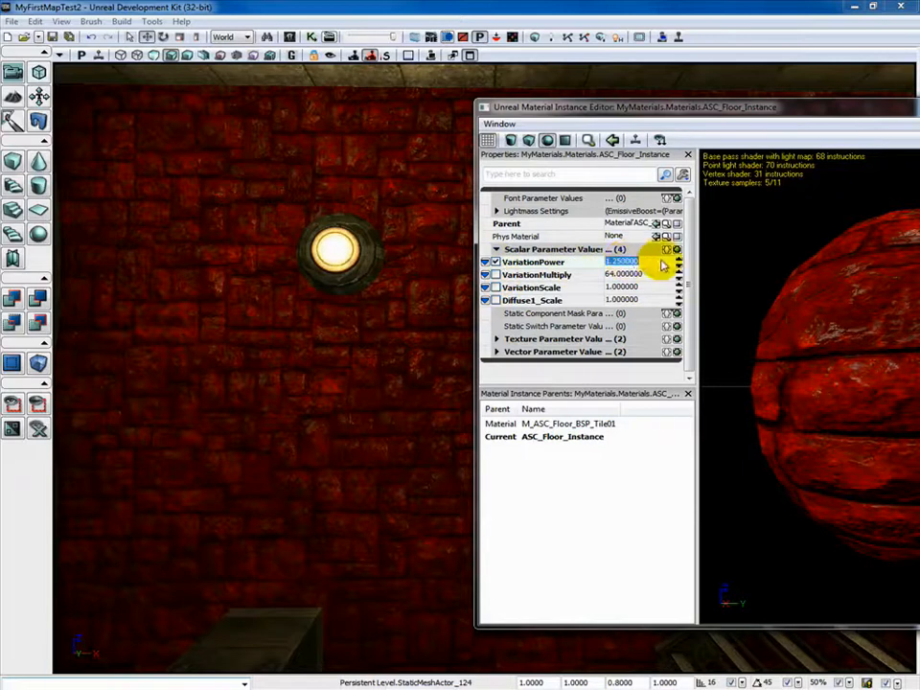
type("5")
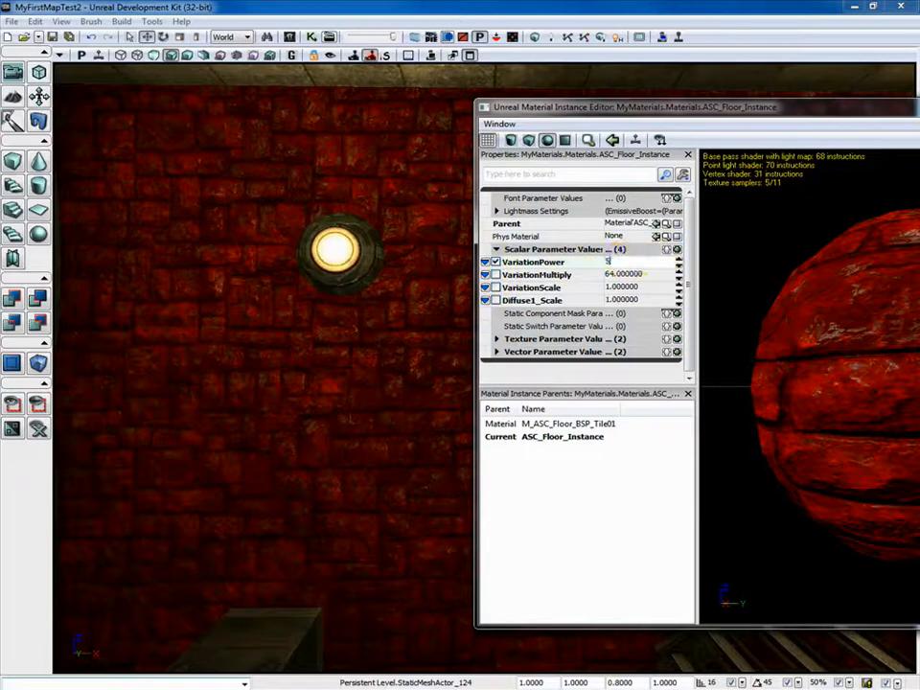
key("Return")
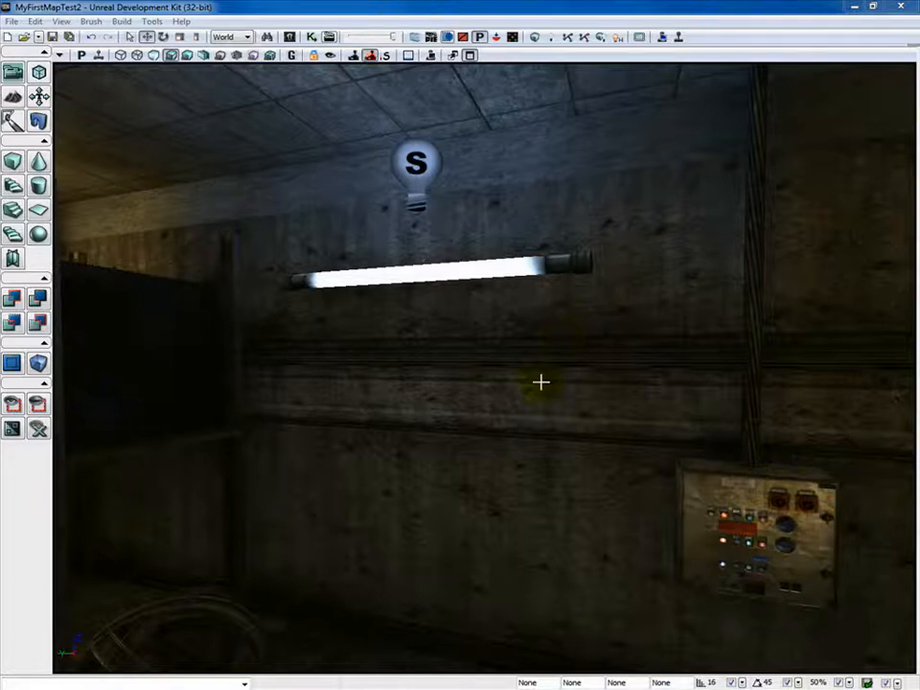
Locate the fluorescent wall light's static mesh among the assets and open it in the Static Mesh Editor
left_click(430, 275)
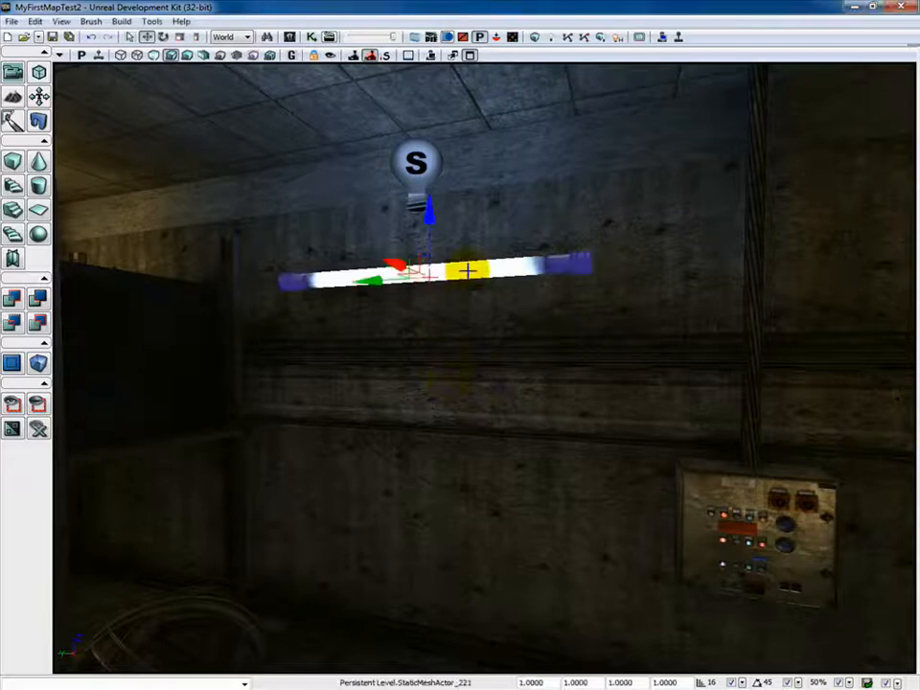
right_click(473, 265)
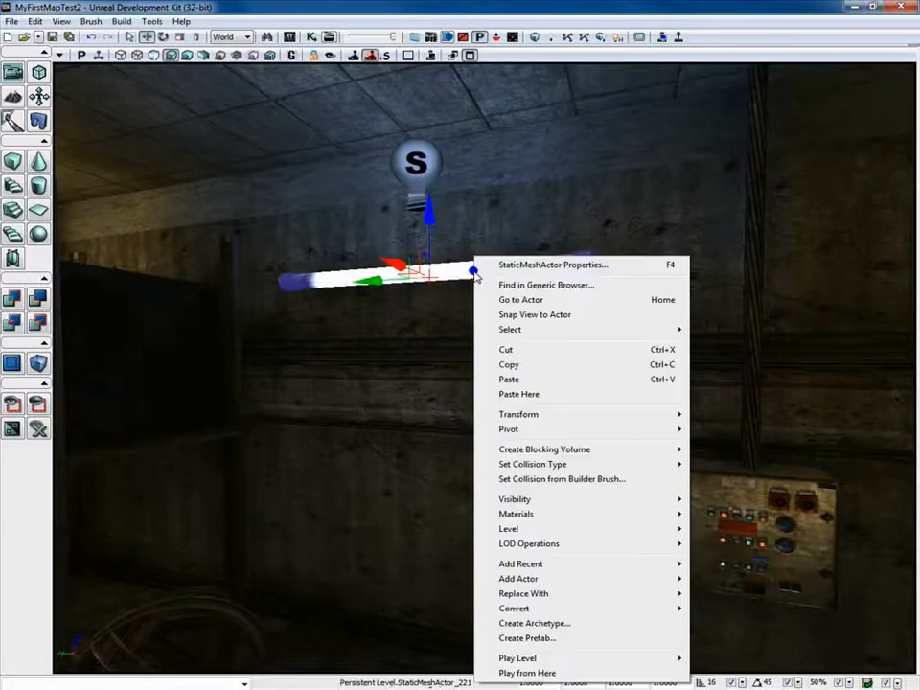
left_click(548, 284)
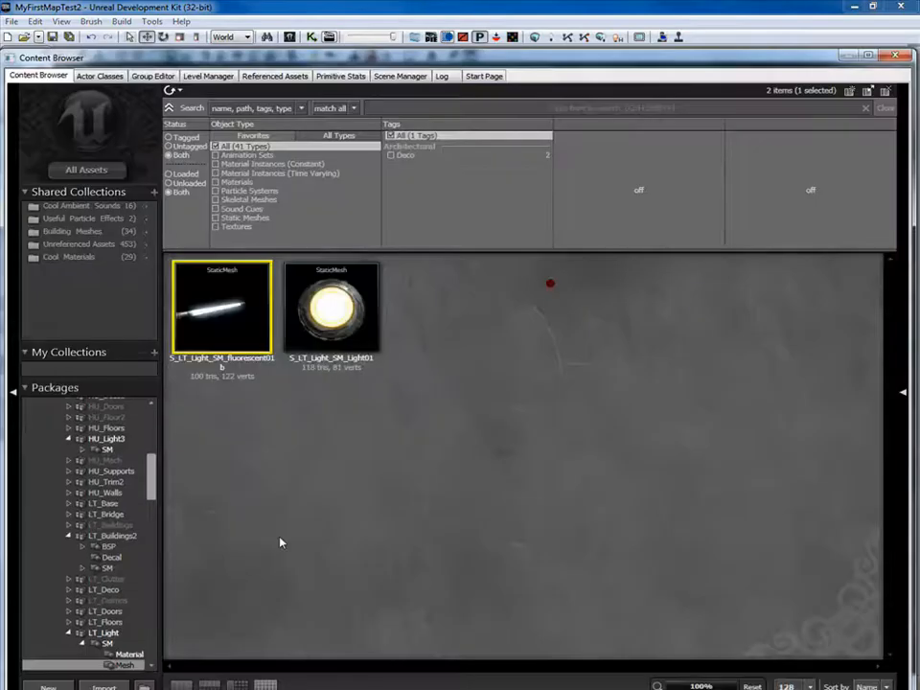
double_click(206, 305)
Expand the mesh's LODInfo down to its first element and find the assigned Material in the Content Browser
left_click(592, 298)
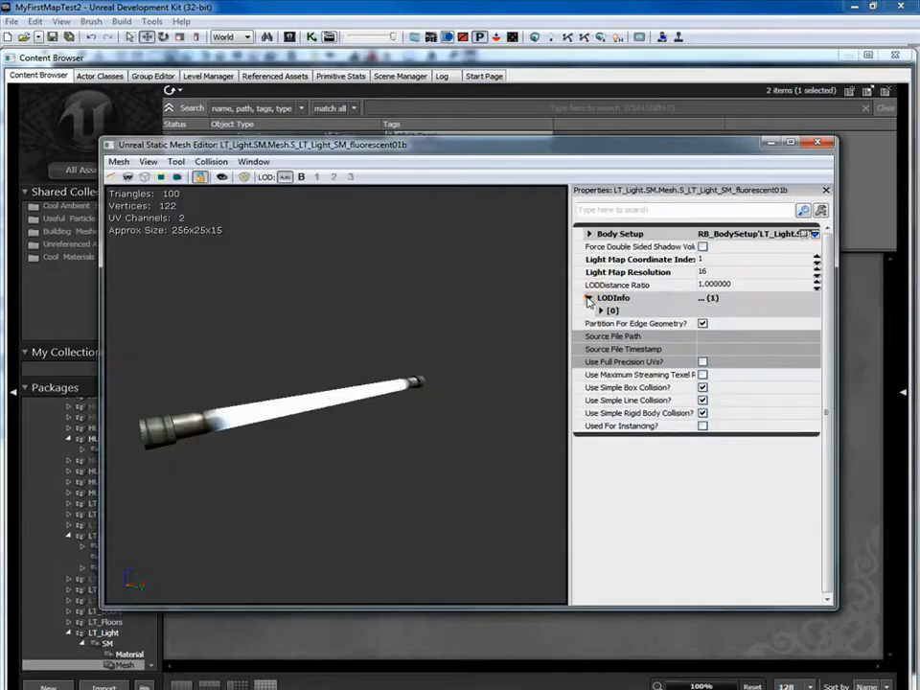
left_click(598, 311)
left_click(611, 323)
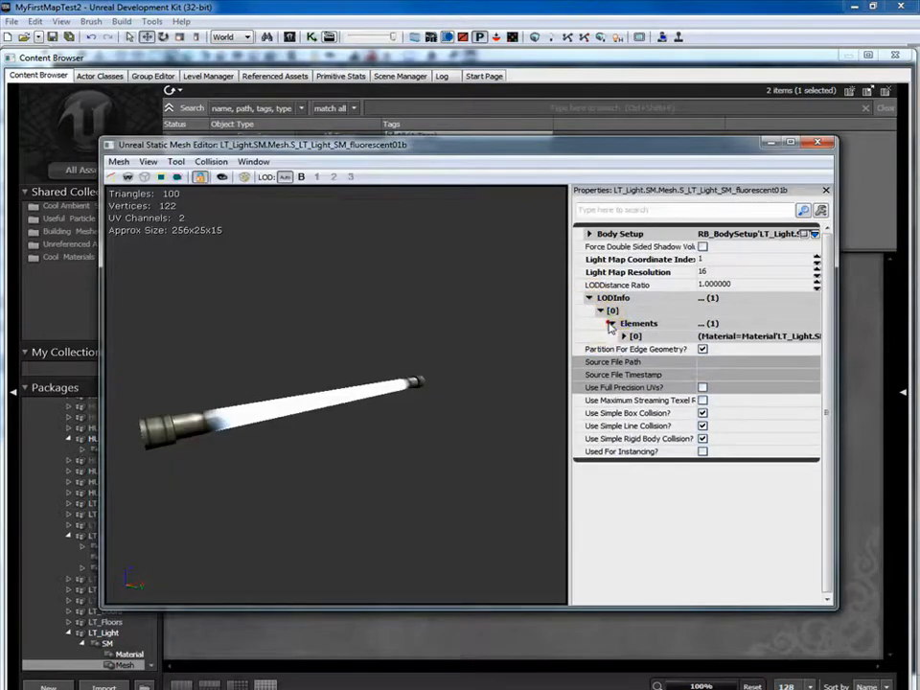
left_click(622, 337)
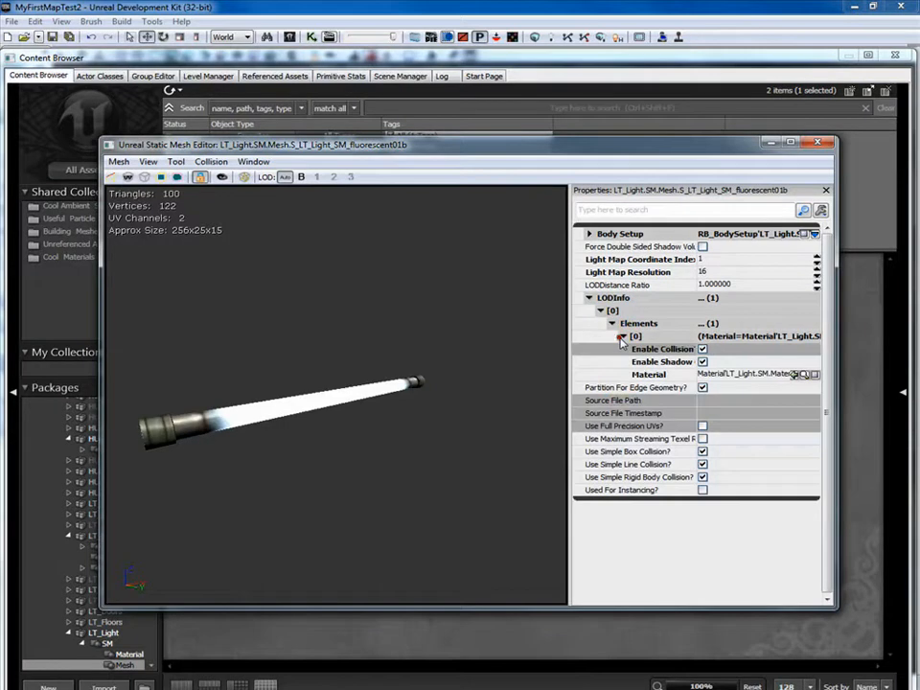
left_click(807, 375)
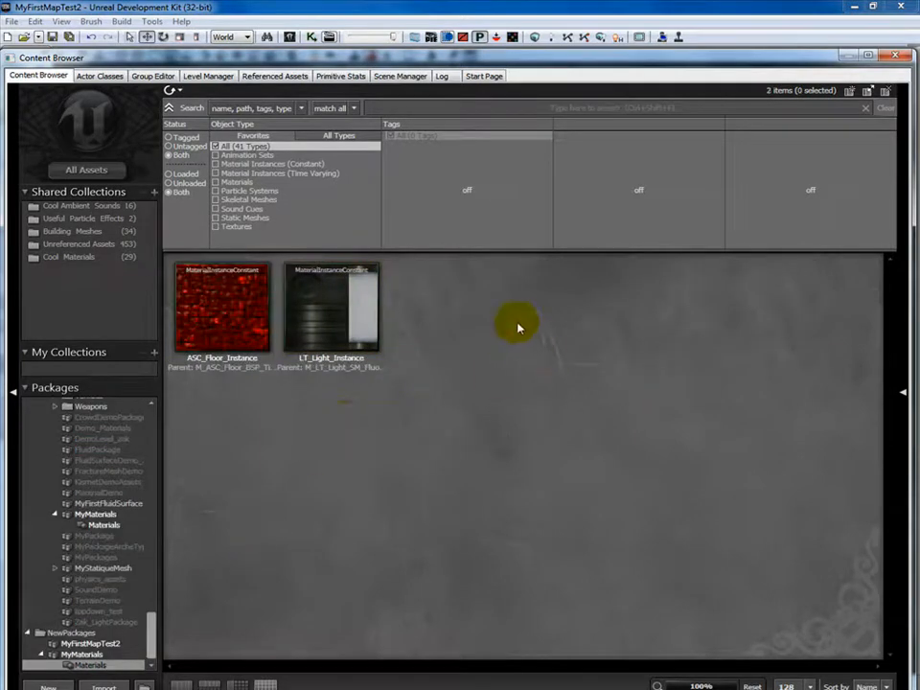
Open LT_Light_Instance, examine the components of its LightColor vector parameter, and close the editor
double_click(345, 308)
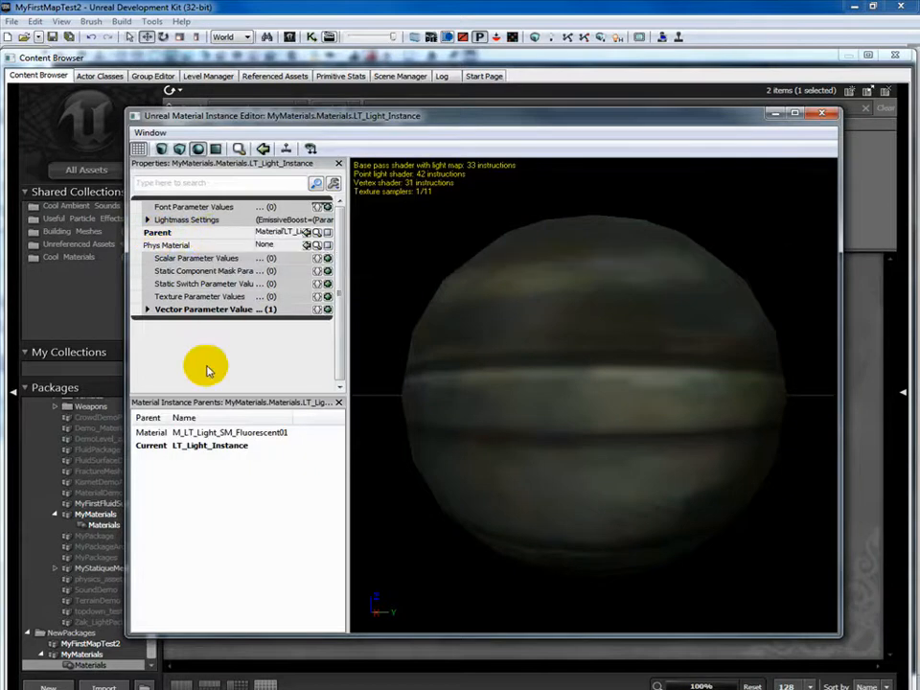
left_click(146, 309)
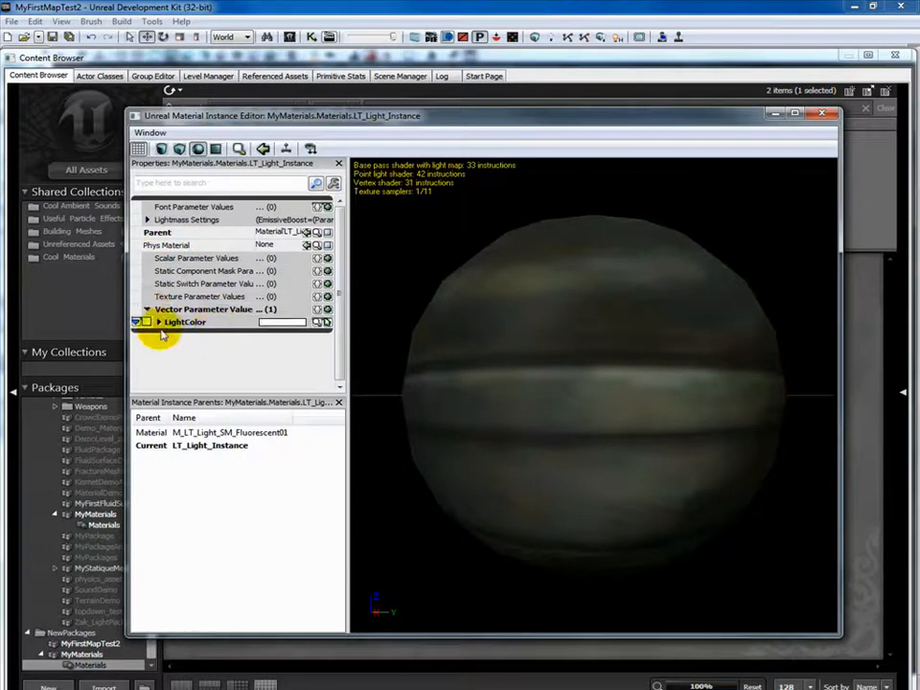
left_click(160, 323)
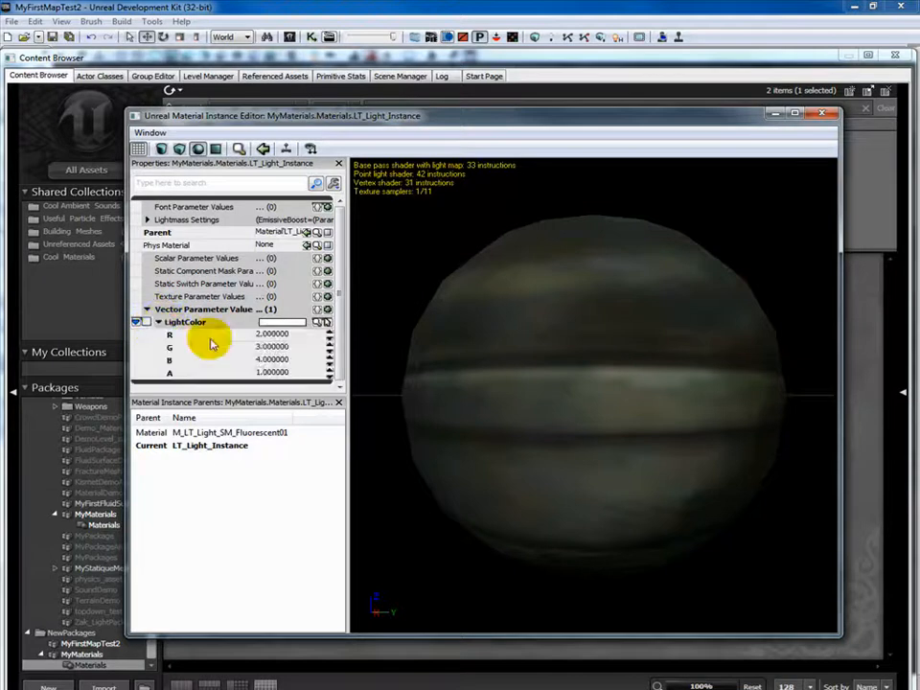
left_click(822, 113)
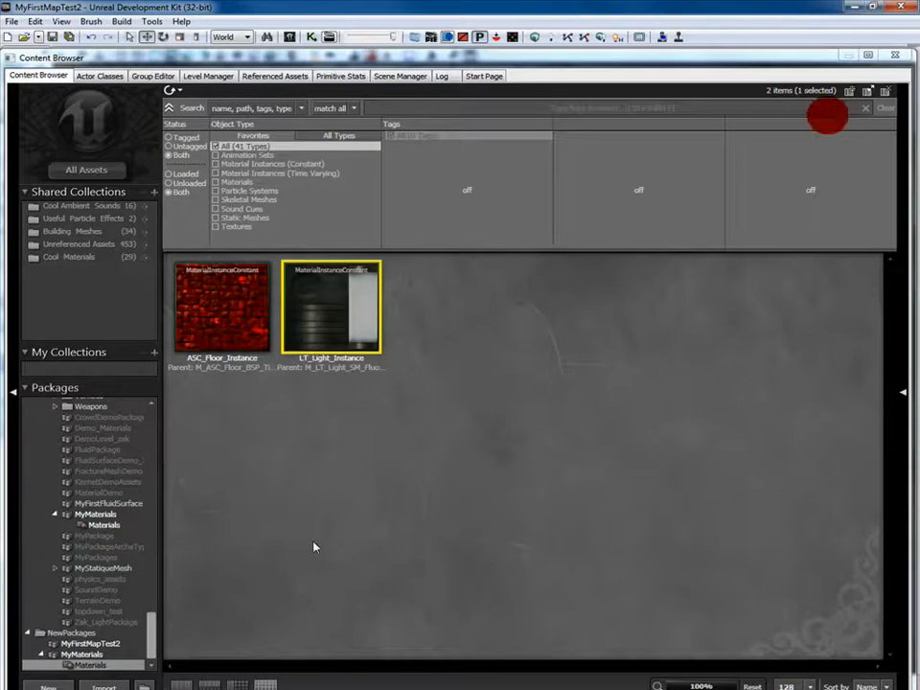
right_click(79, 660)
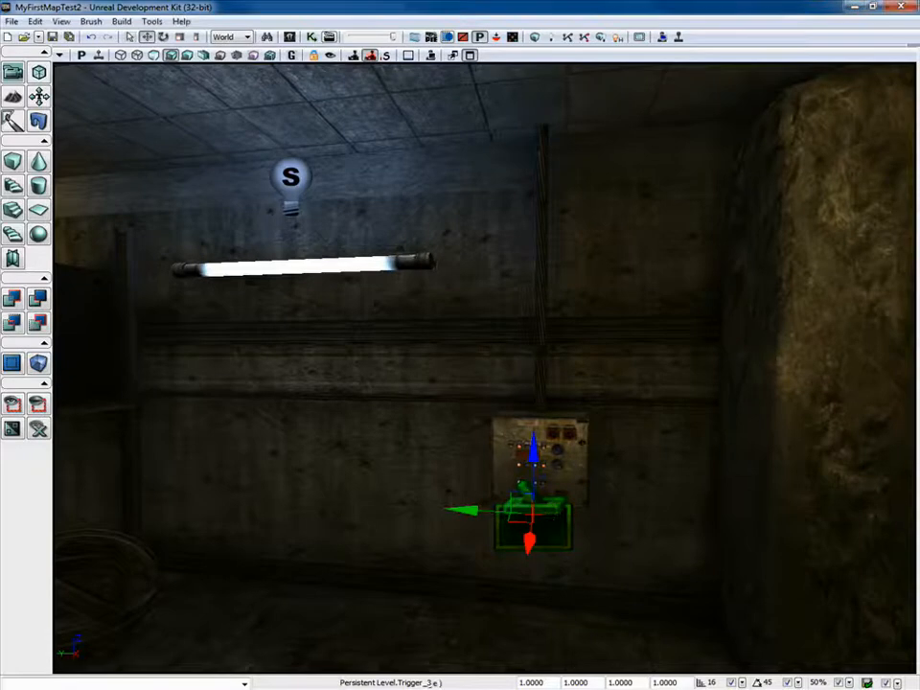
Show the collision outlines to check the extent of the trigger below the control panel, and hide them again
key("c")
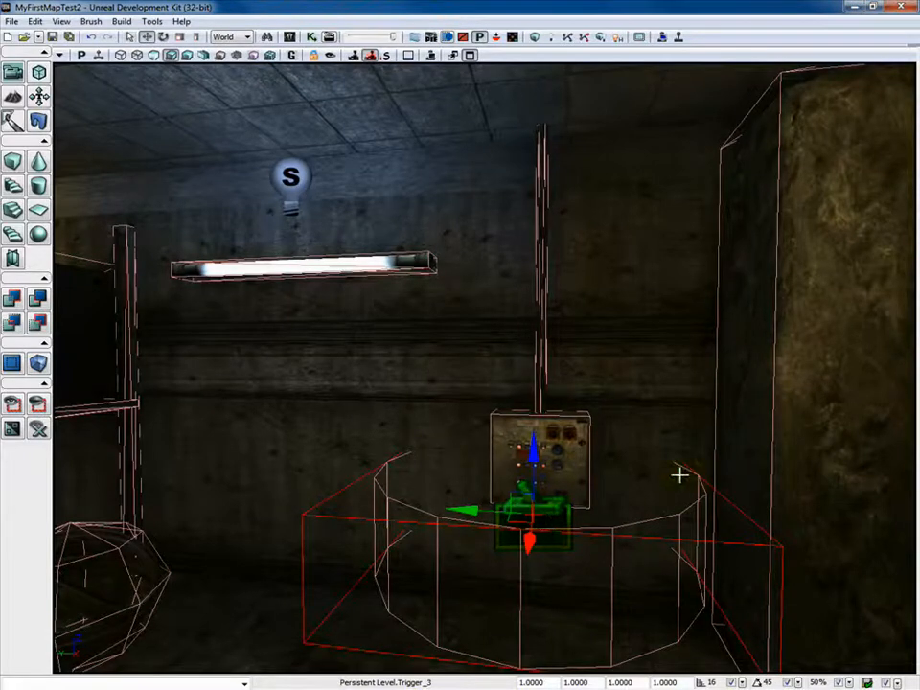
key("c")
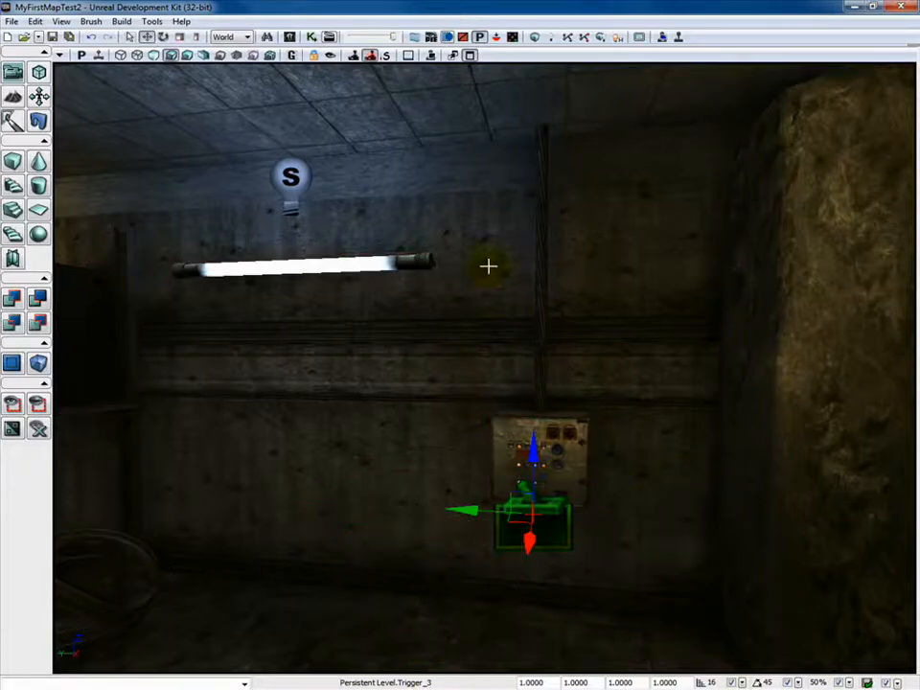
Open Kismet and add a Used event for Trigger_3 in an empty area beyond the Ascenseur2 sequence
left_click(310, 37)
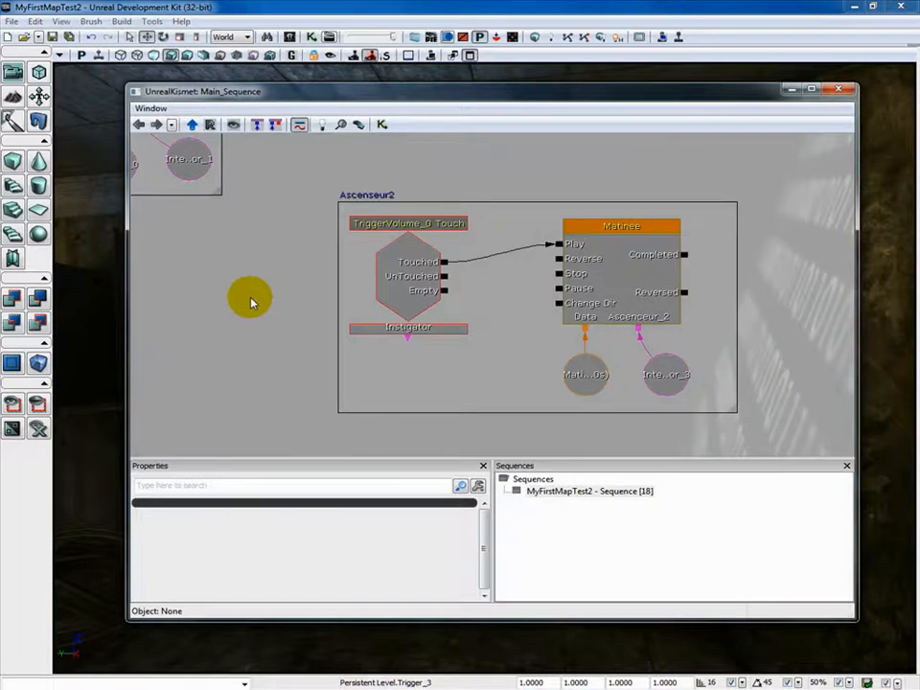
left_click_drag(257, 293, 14, 300)
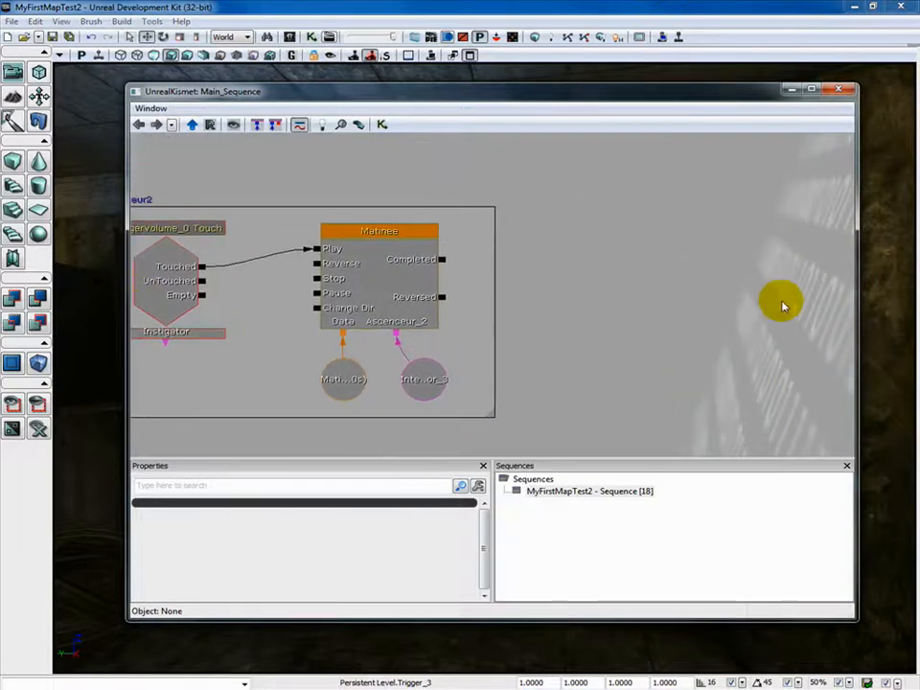
left_click_drag(745, 304, 326, 288)
right_click(293, 173)
mouse_move(362, 313)
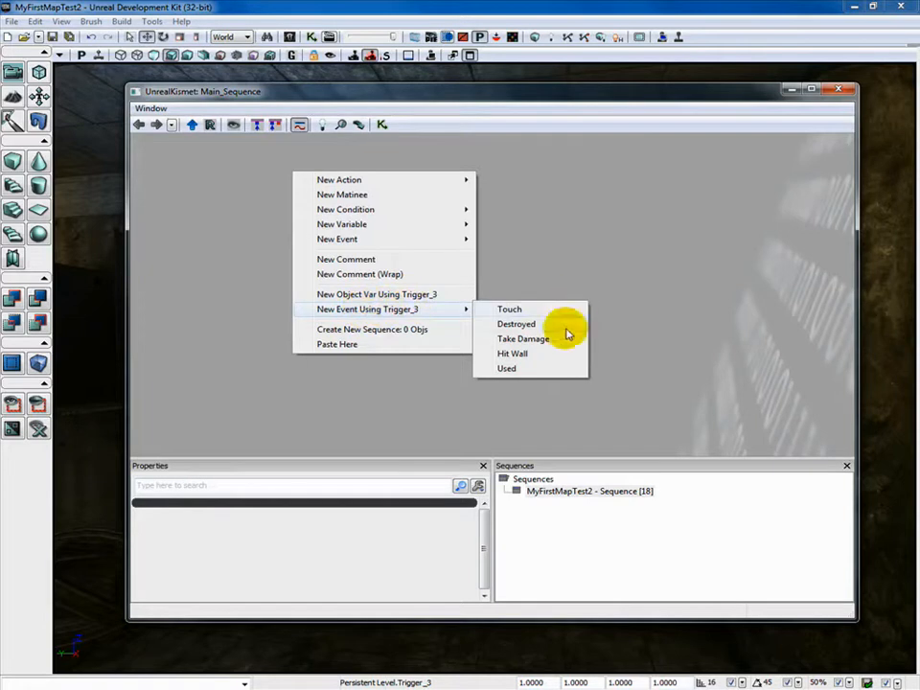
left_click(563, 373)
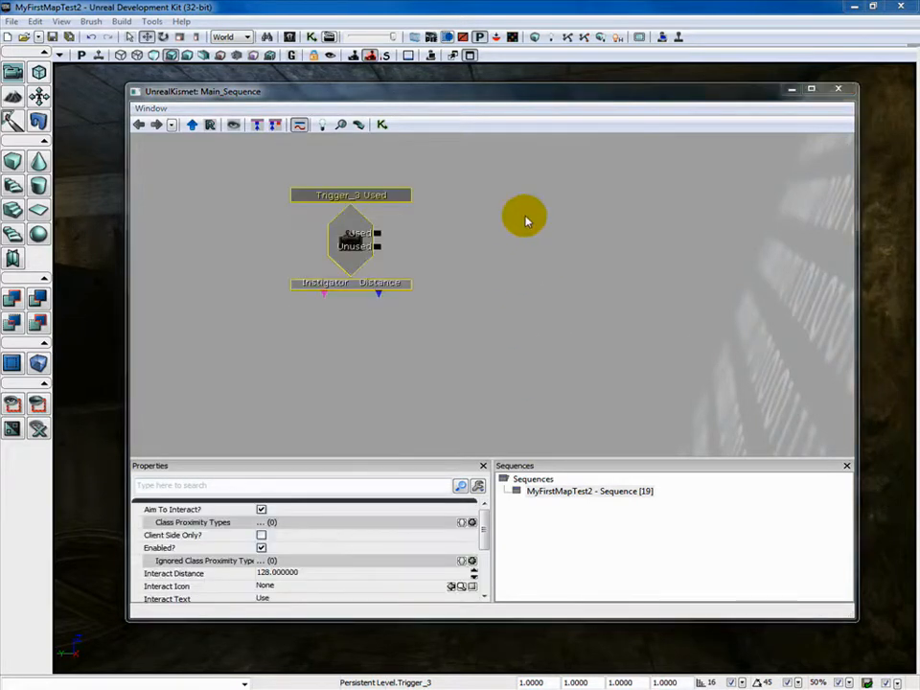
Convert the point light above the fluorescent lamp to a PointLightToggleable and add it to the Kismet graph as an object variable
left_click_drag(521, 99, 531, 390)
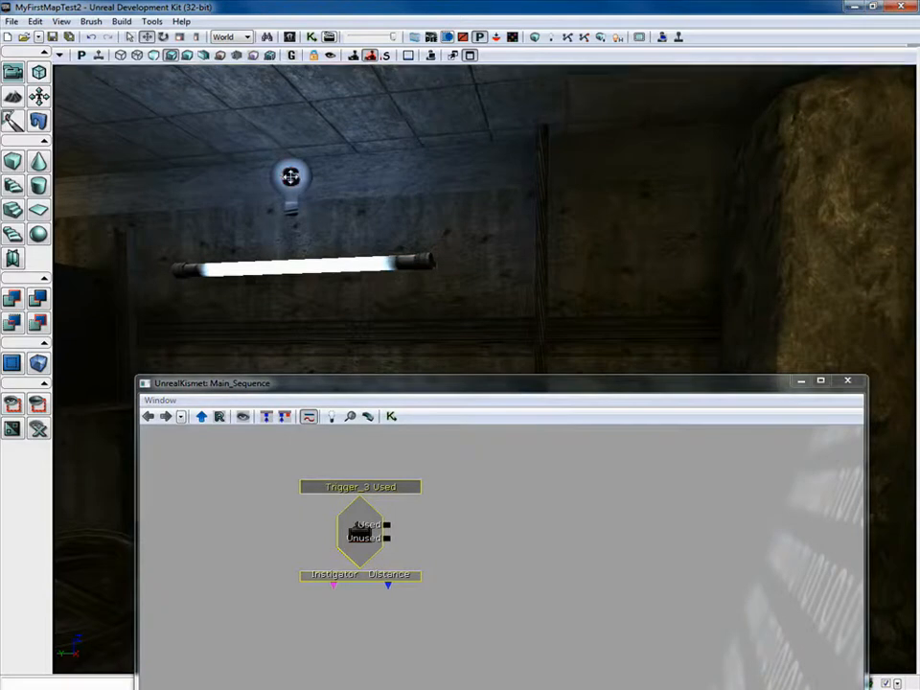
left_click(290, 176)
right_click(294, 173)
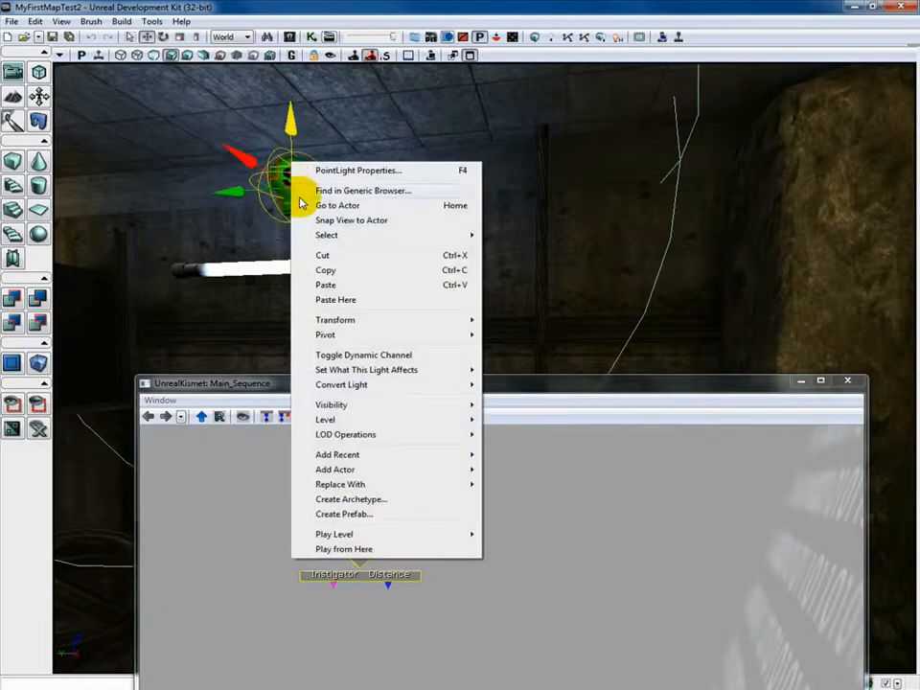
mouse_move(364, 388)
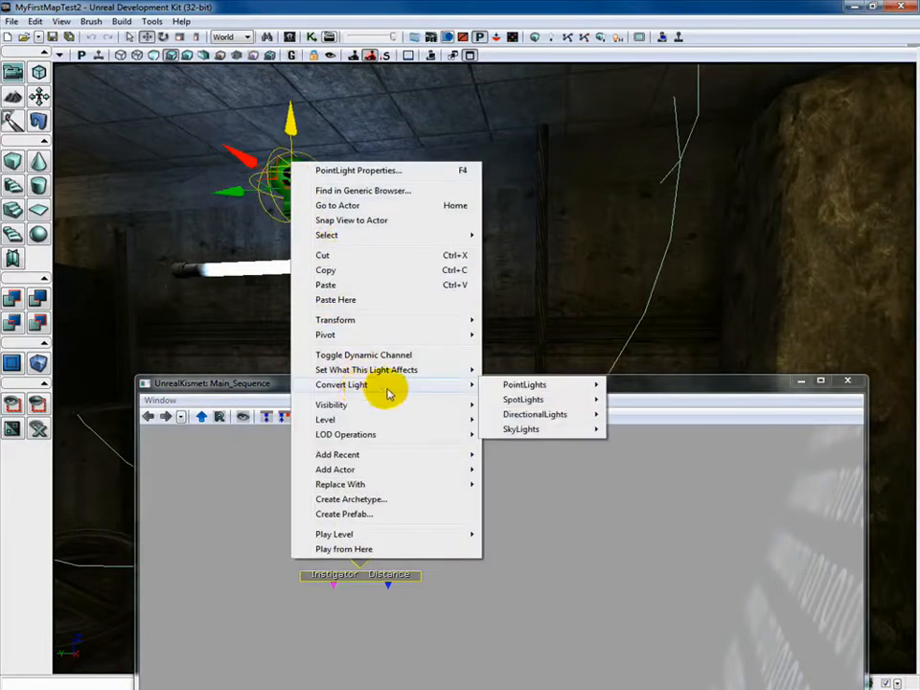
mouse_move(537, 390)
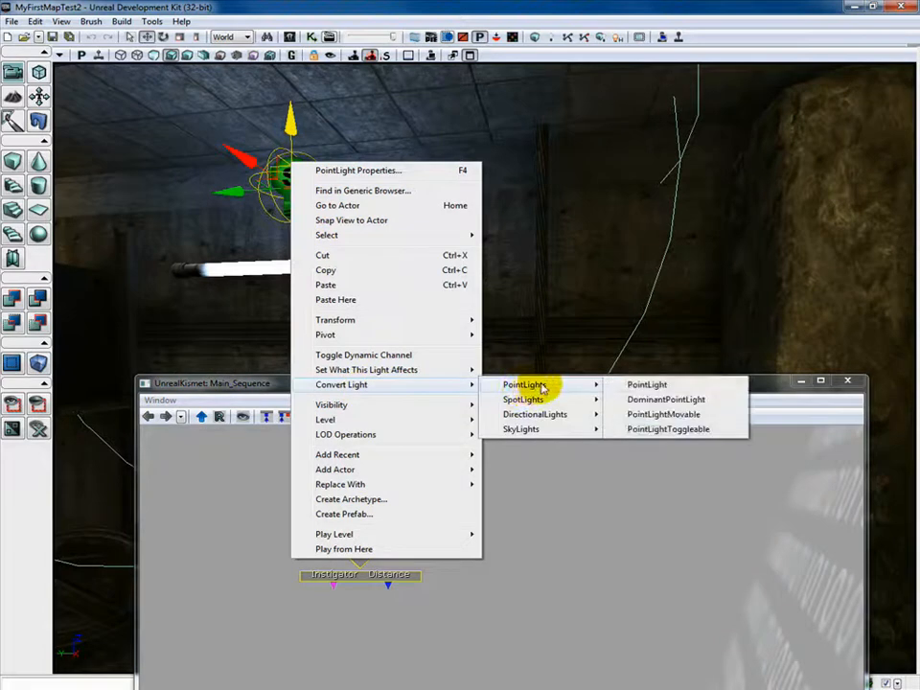
left_click(669, 429)
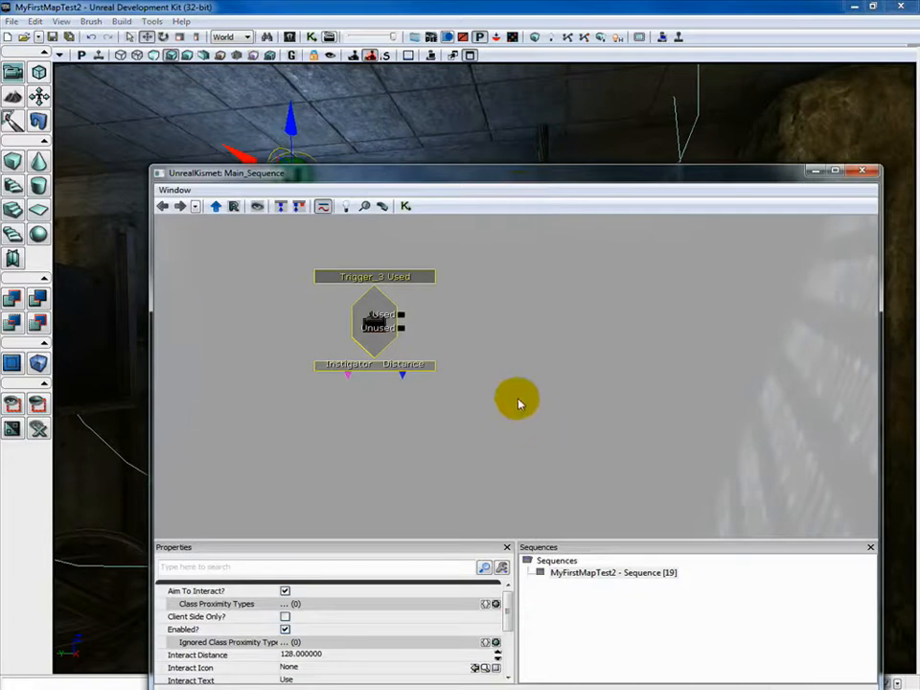
right_click(518, 403)
left_click(614, 505)
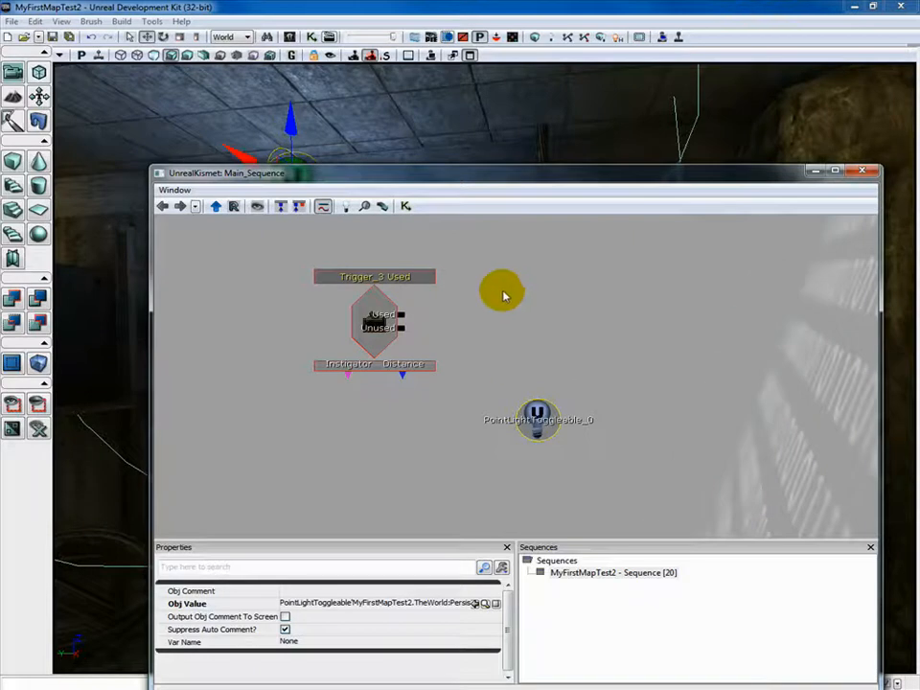
Add a Toggle action beside the trigger event, linking Used to its Toggle input and its Target to the light variable
right_click(486, 236)
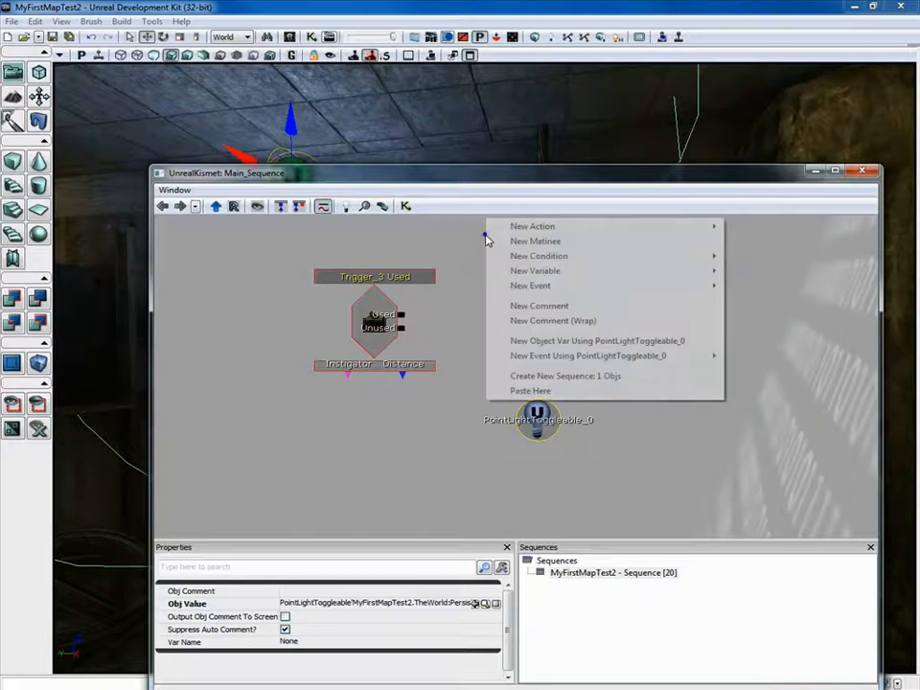
mouse_move(528, 228)
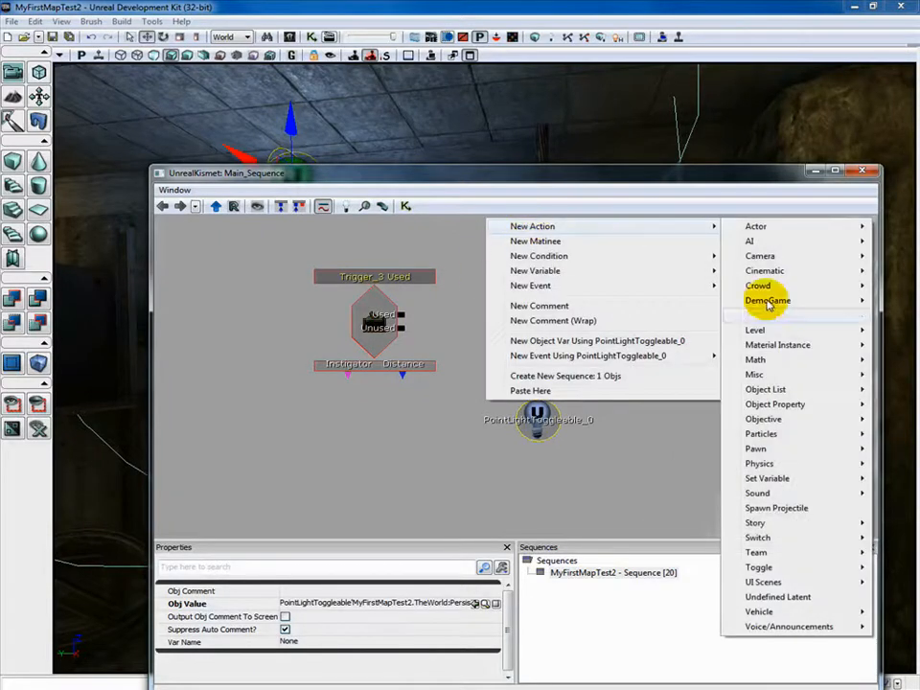
mouse_move(784, 569)
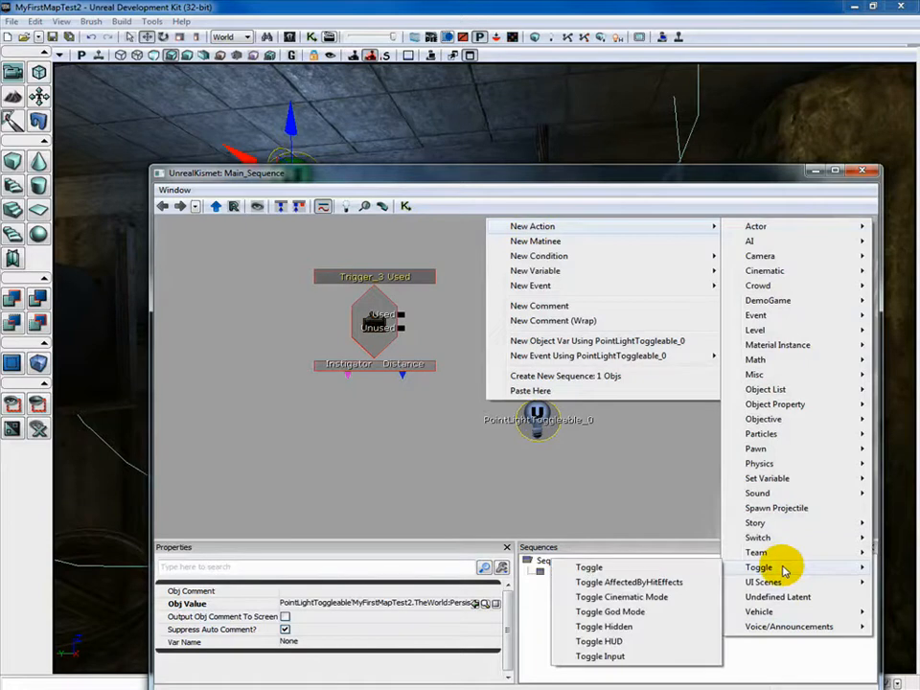
left_click(637, 569)
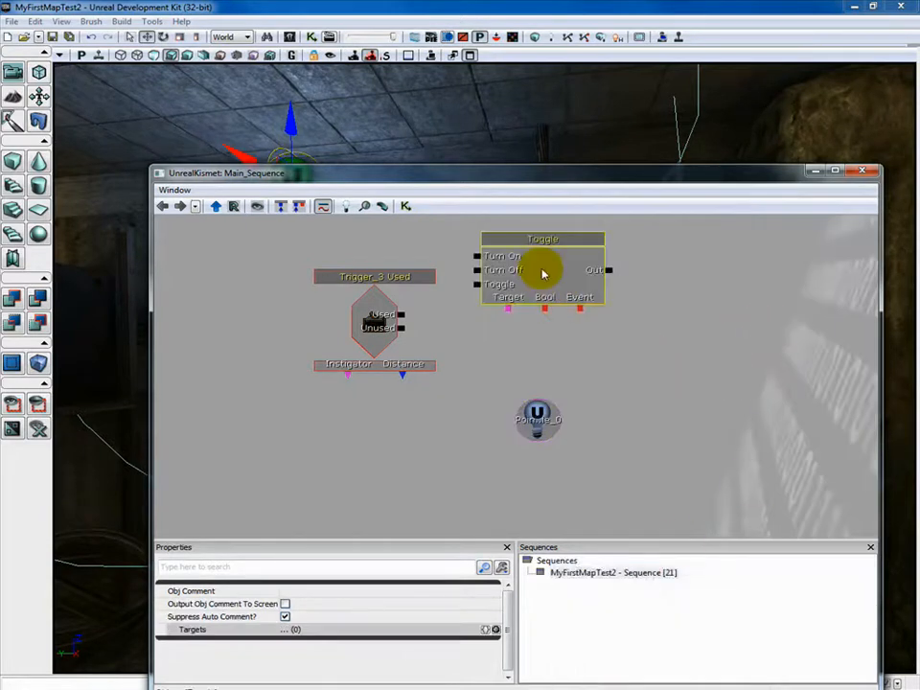
left_click_drag(543, 274, 566, 318)
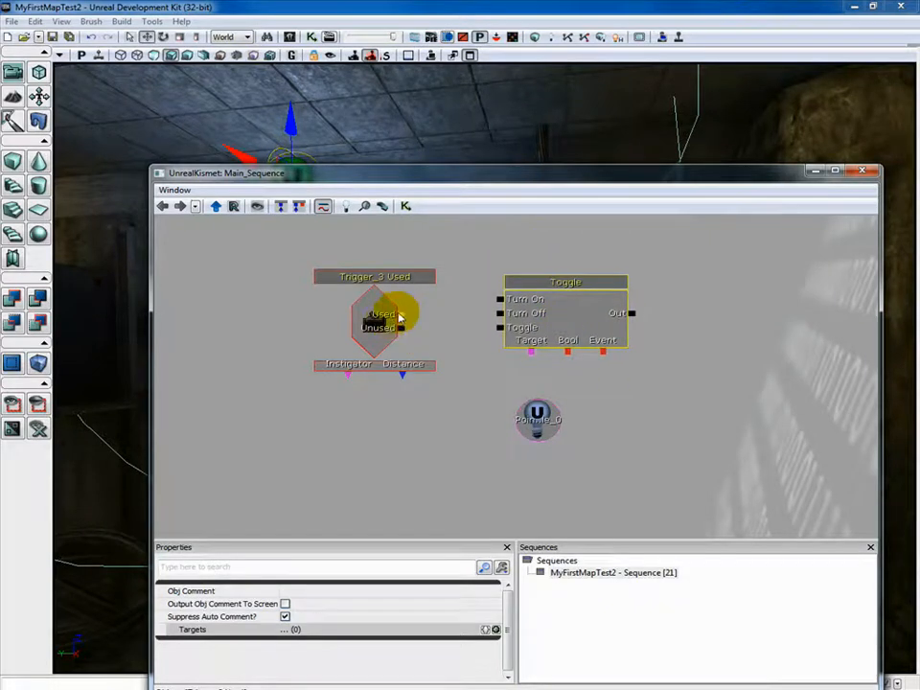
left_click_drag(400, 317, 537, 418)
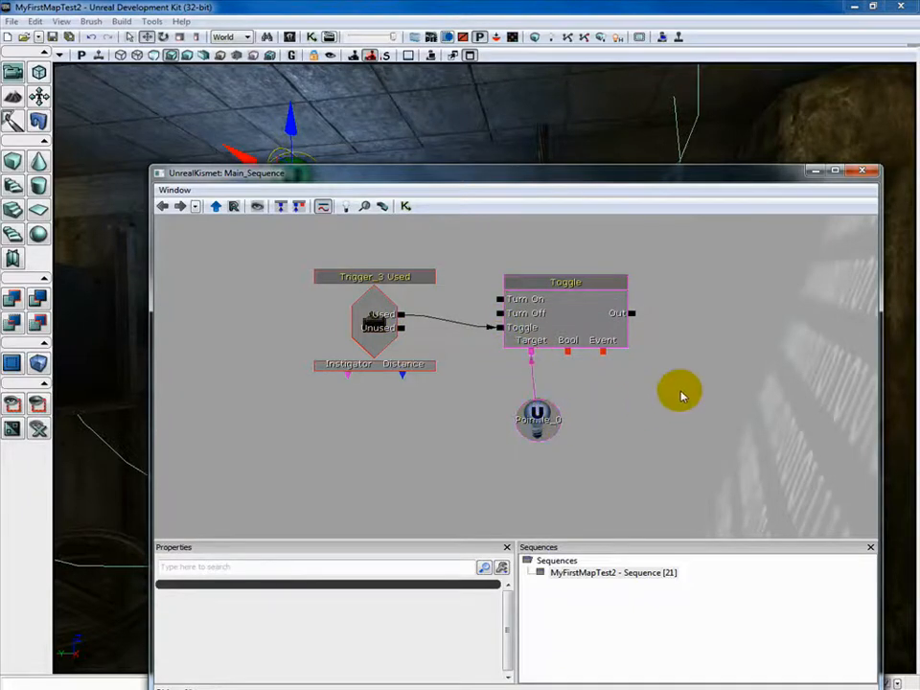
left_click_drag(607, 179, 541, 166)
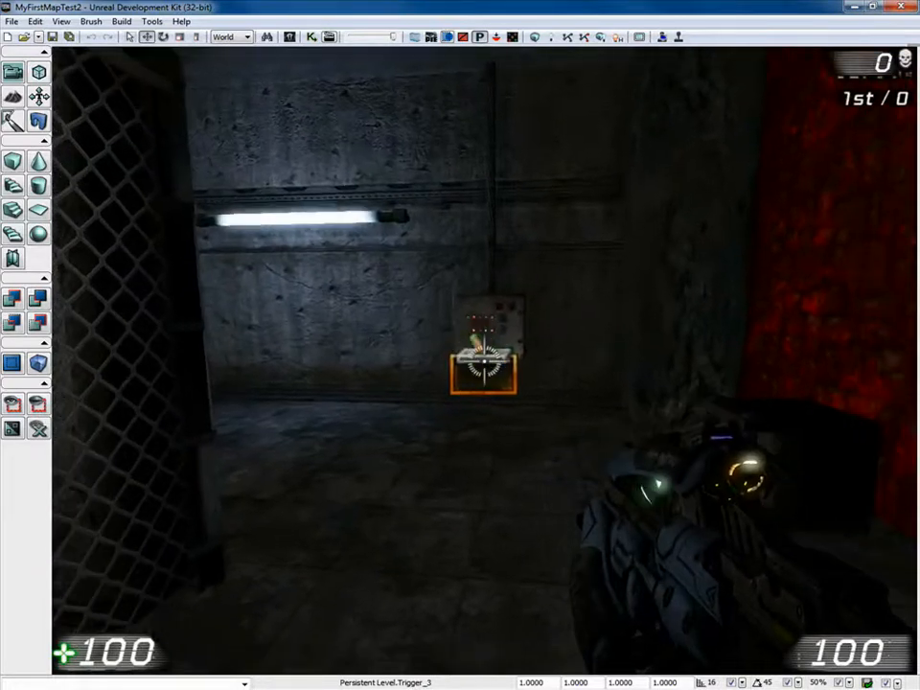
Play-test the level by walking up to the trigger below the control panel and using it repeatedly to switch the light
key("w")
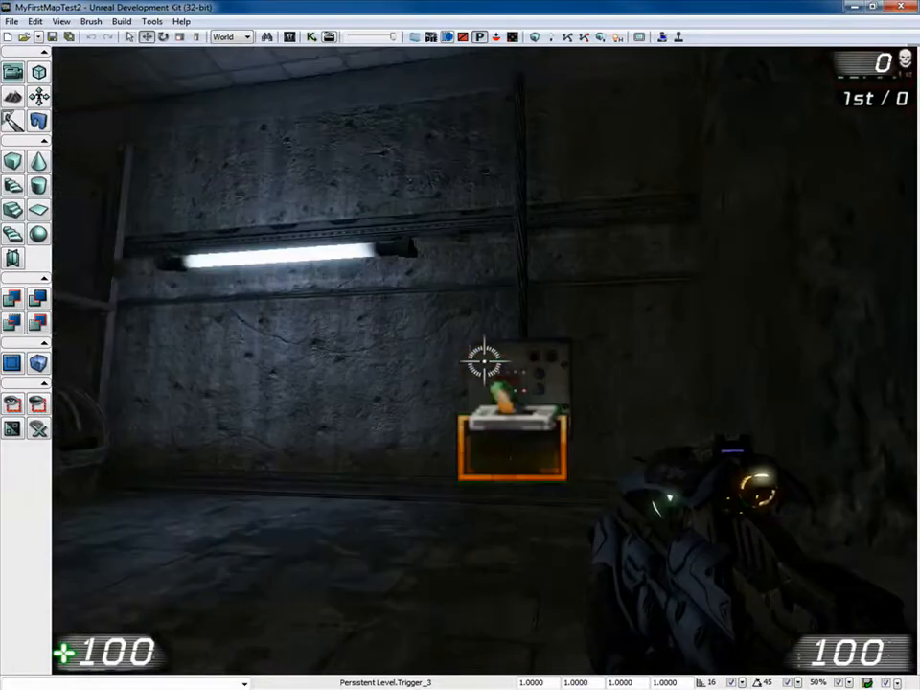
key("w")
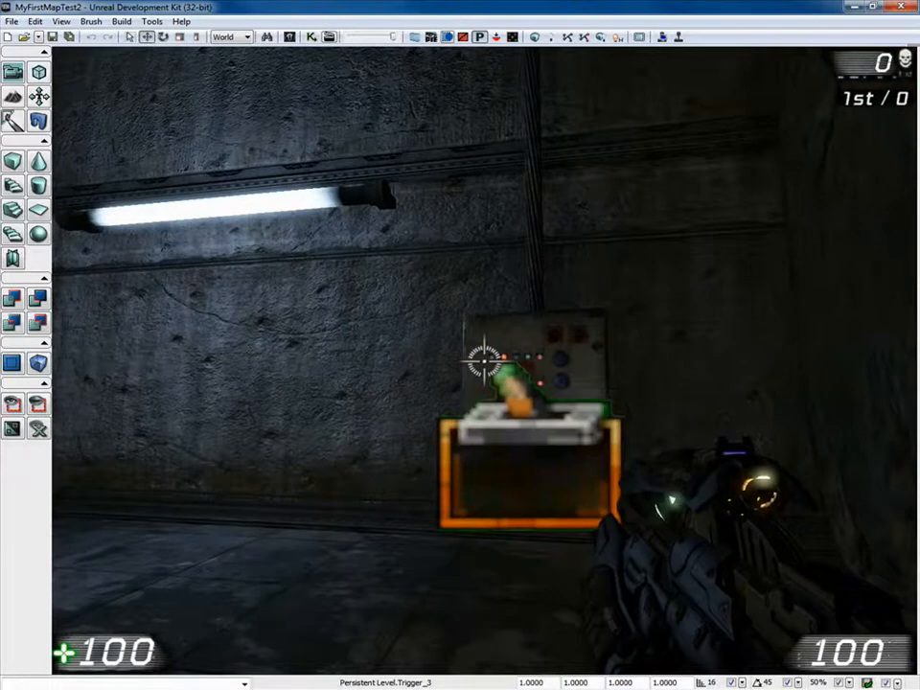
key("w")
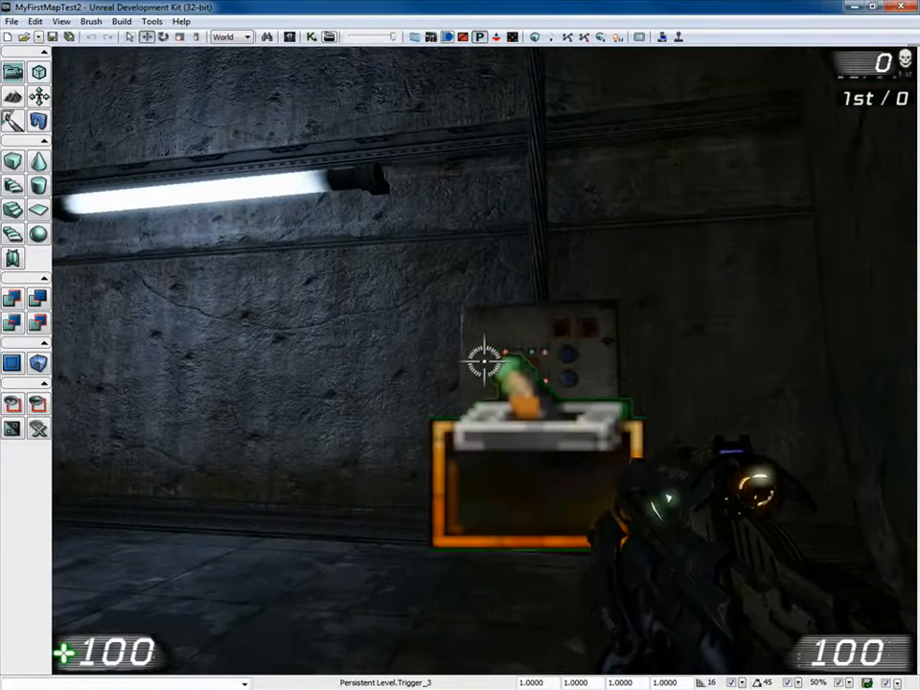
key("w")
key("s")
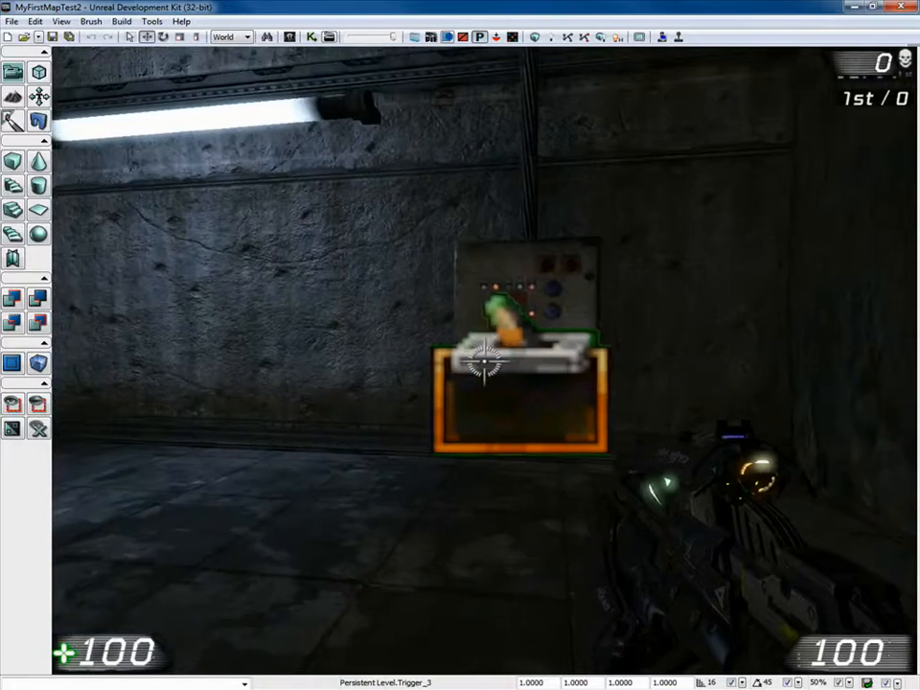
key("e")
key("e")
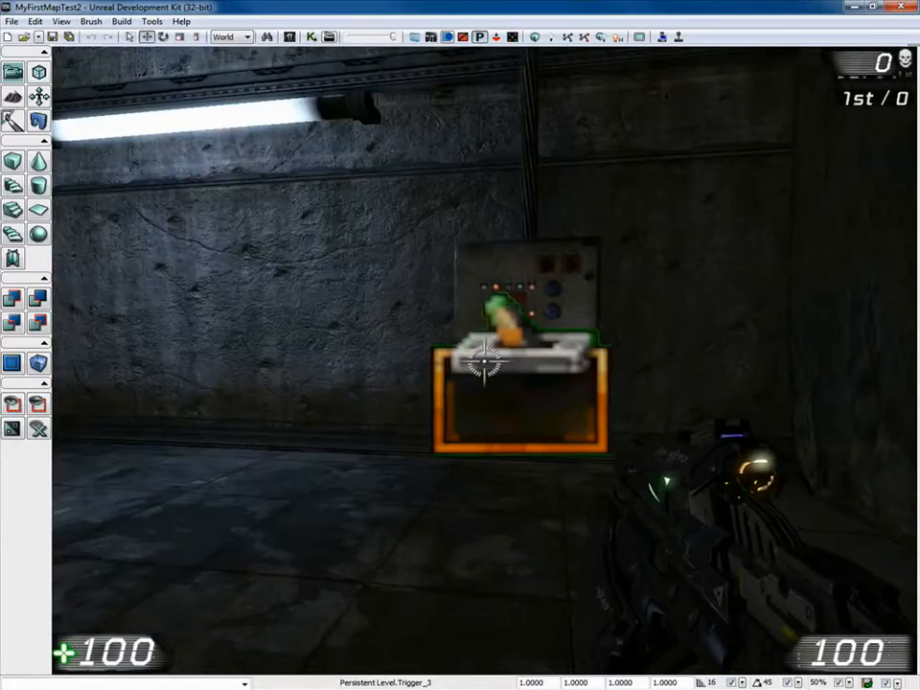
key("e")
key("e")
key("e")
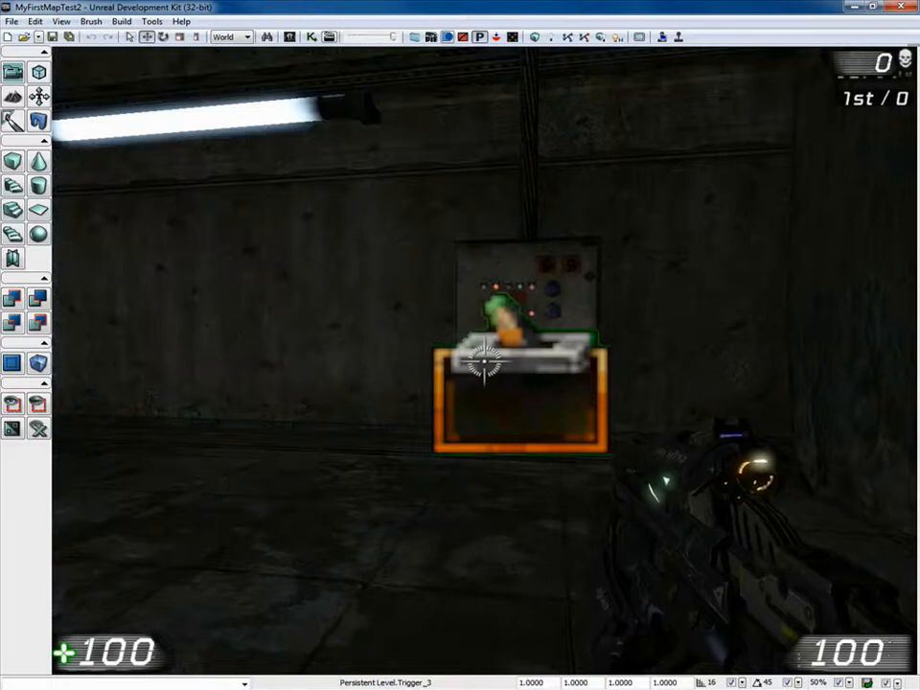
key("e")
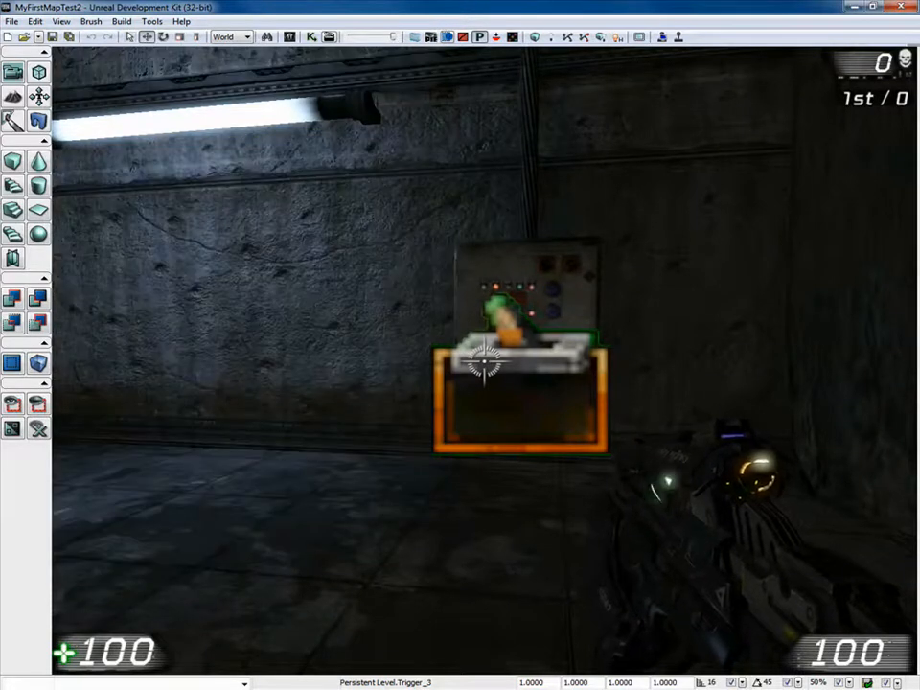
key("e")
key("e")
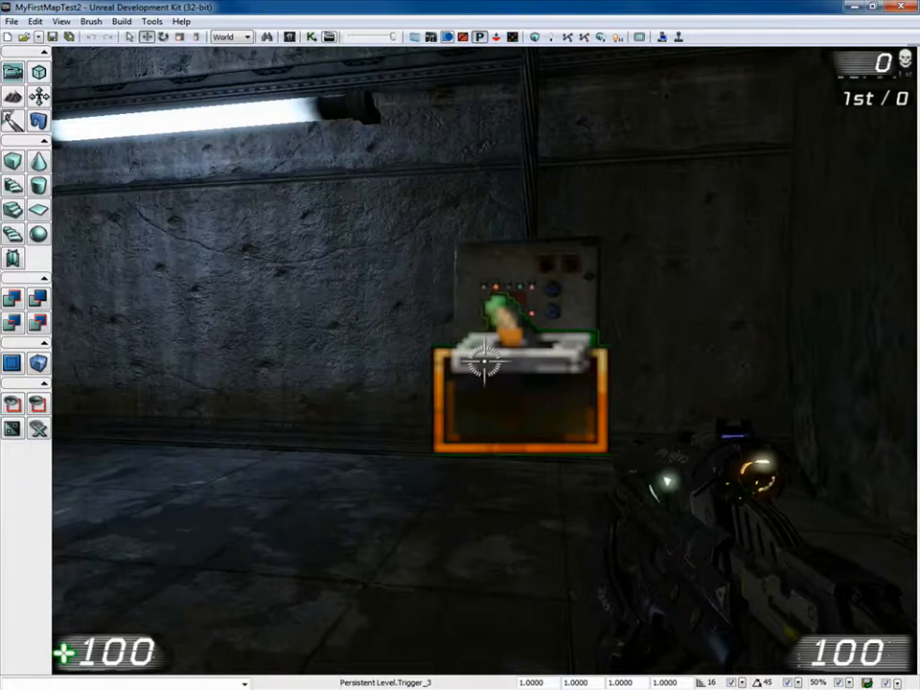
key("e")
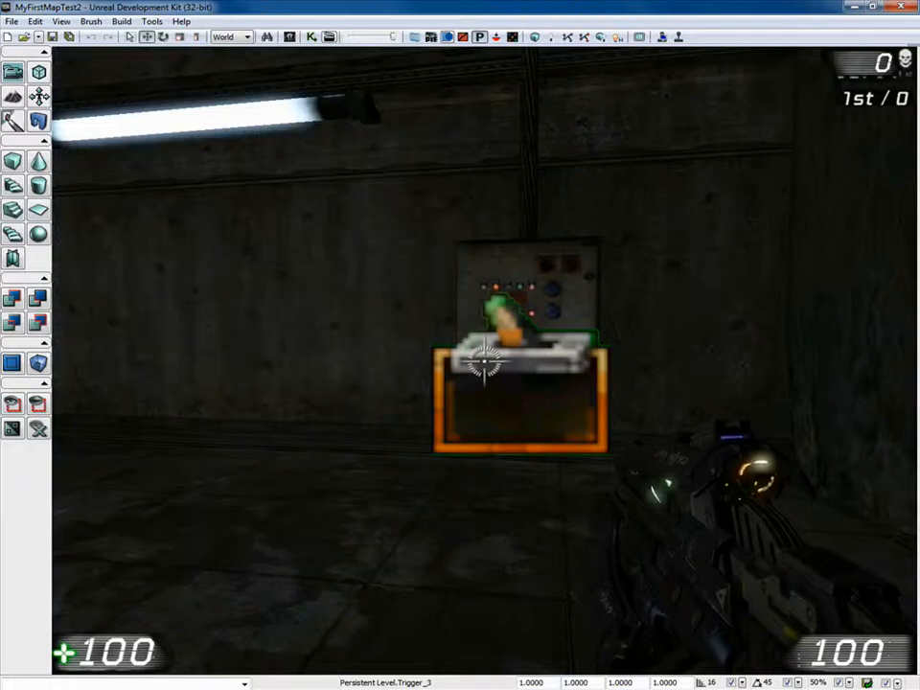
key("e")
key("e")
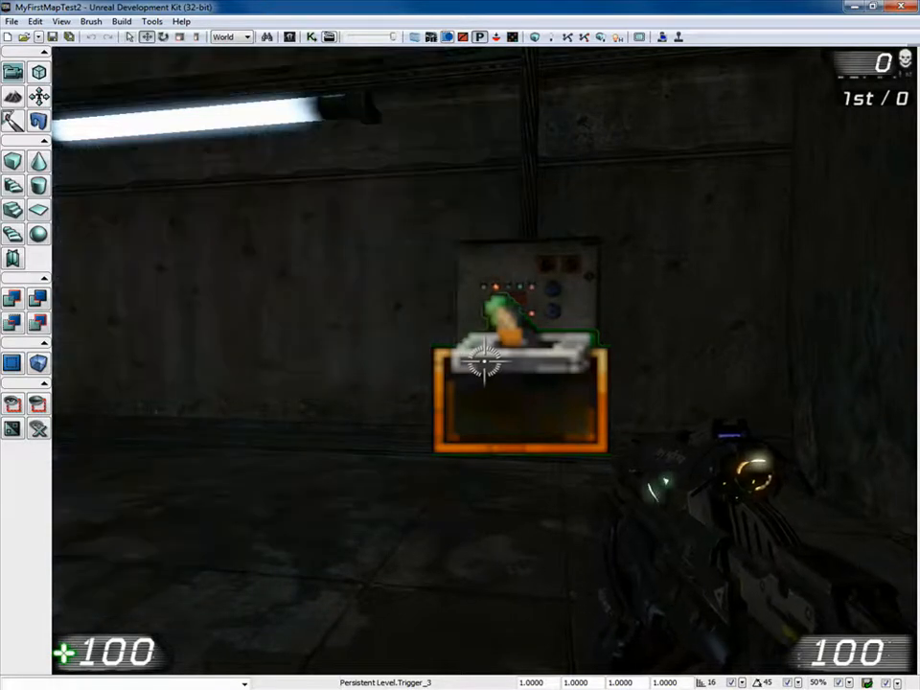
key("e")
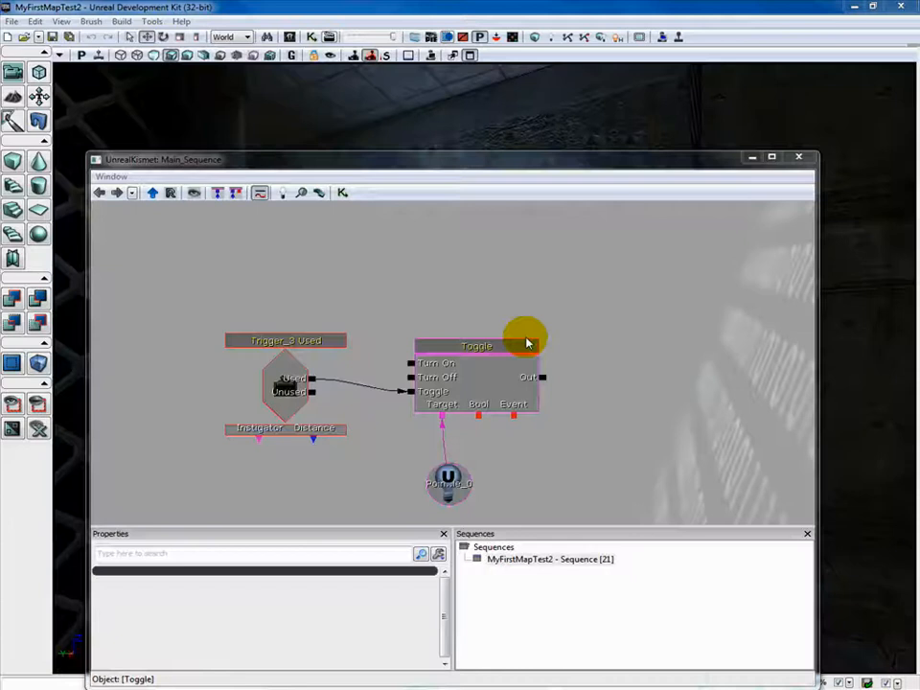
Add a Material Instance Set VectorParam action above the Toggle action in the Kismet graph
left_click(565, 279)
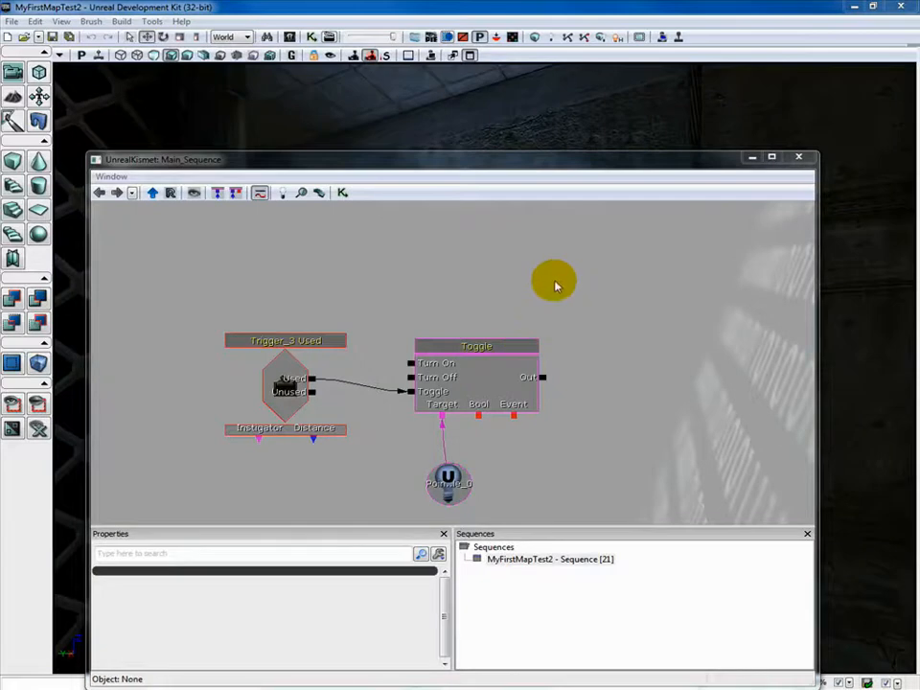
right_click(410, 225)
mouse_move(448, 214)
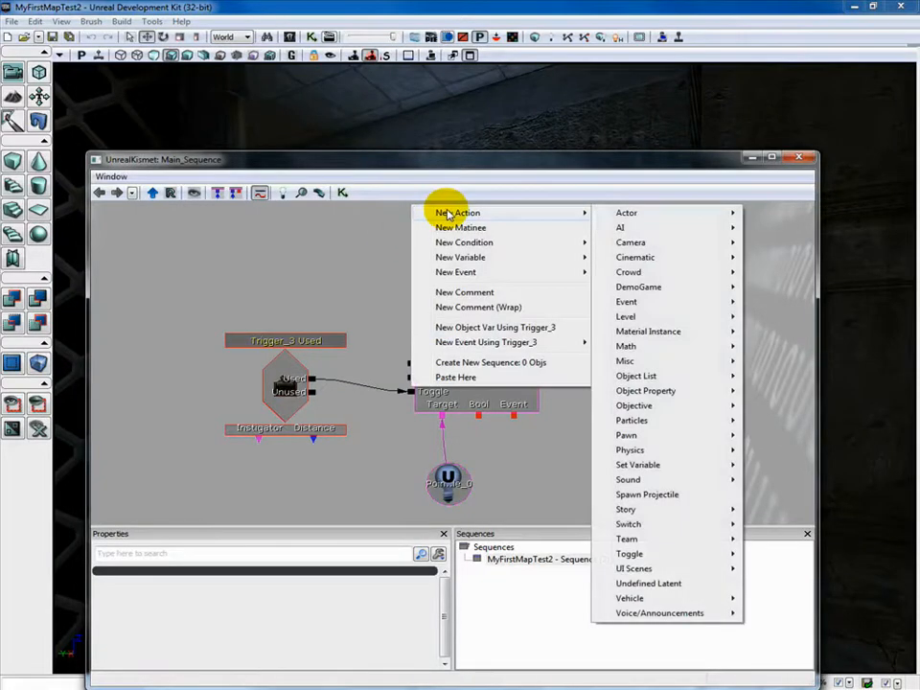
mouse_move(661, 334)
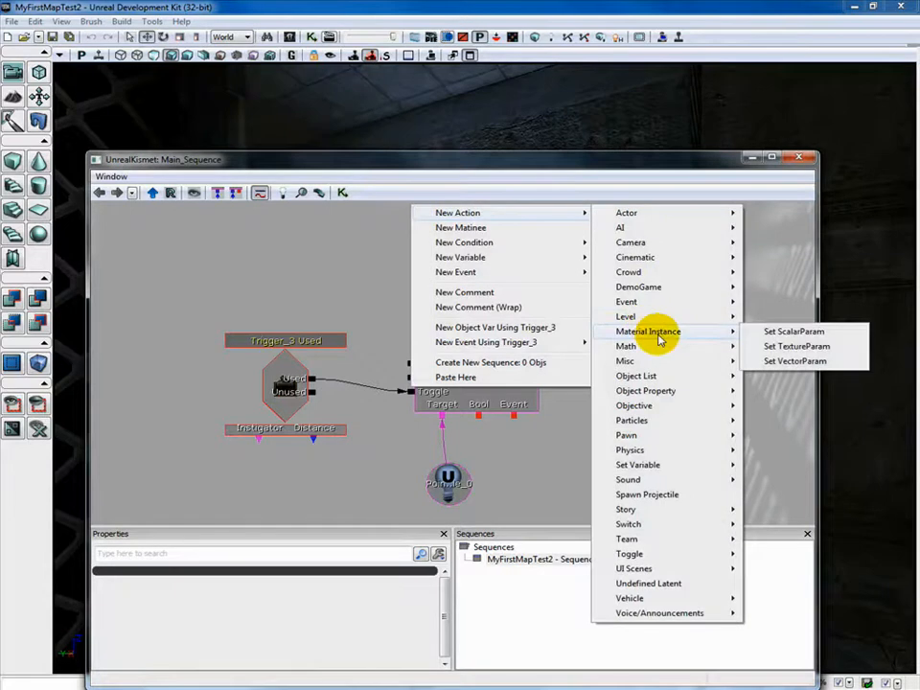
left_click(793, 363)
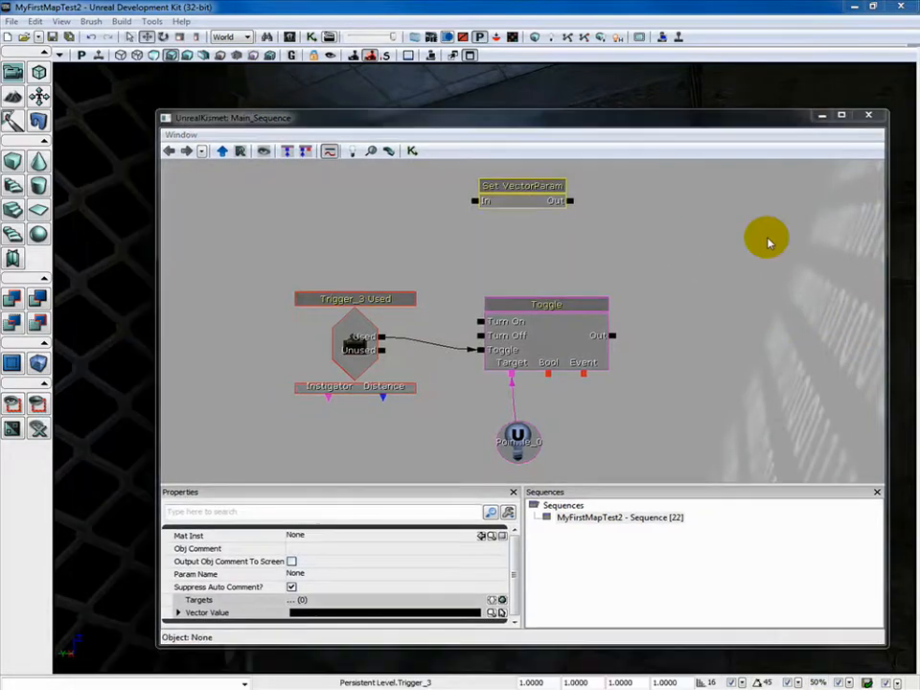
Assign the LT_Light_Instance material from the Content Browser as the Mat Inst of the Set VectorParam action
left_click(758, 238)
left_click(538, 201)
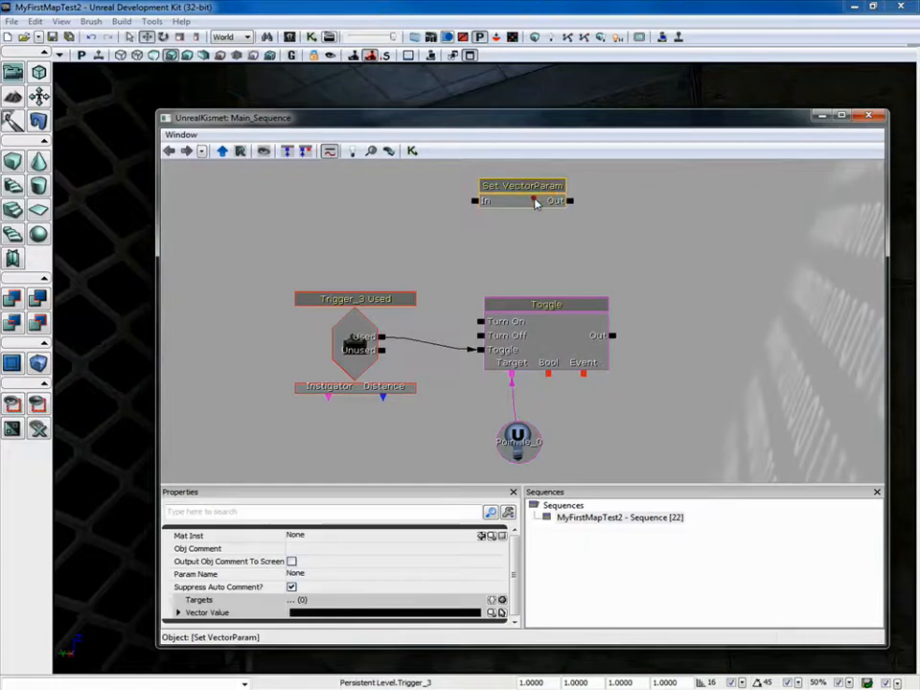
left_click(586, 203)
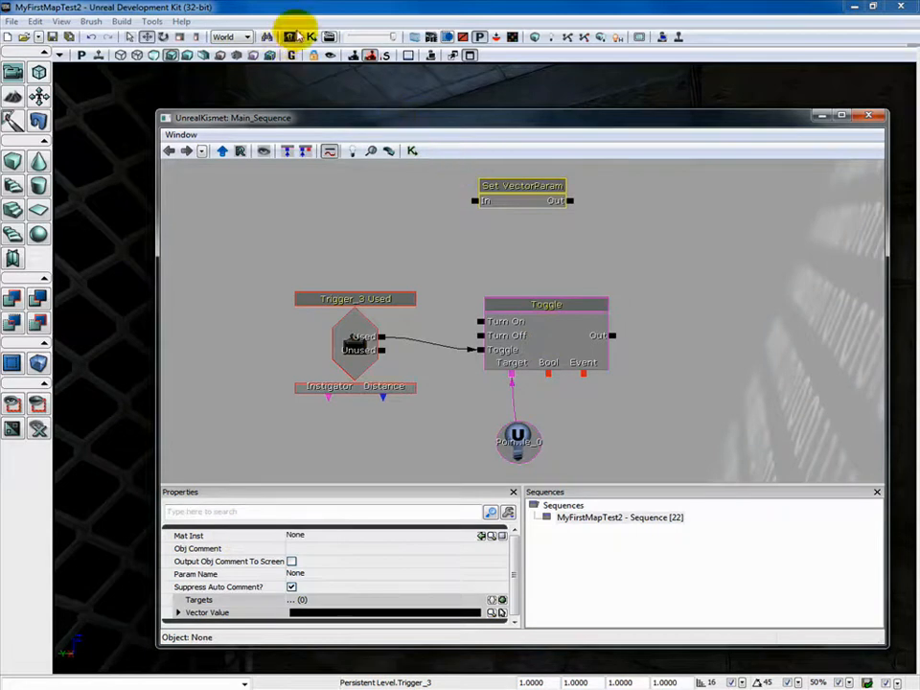
left_click(288, 39)
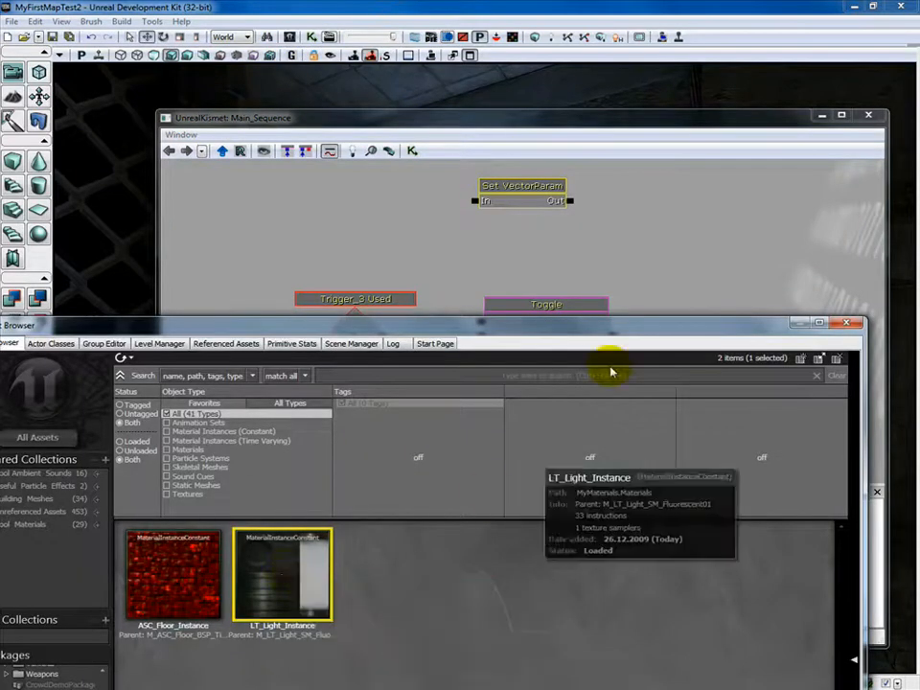
left_click(847, 323)
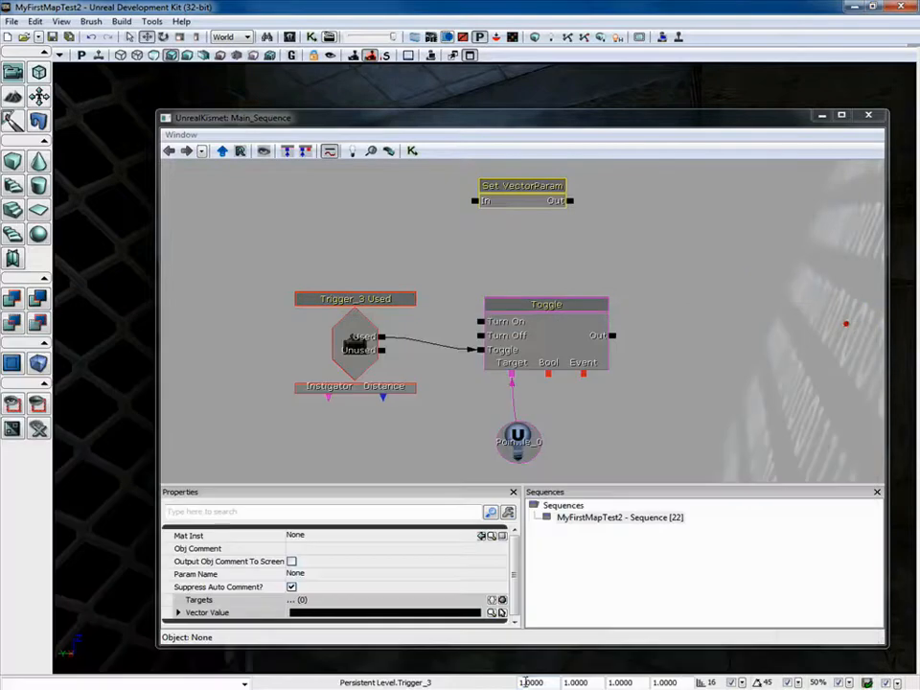
left_click(482, 535)
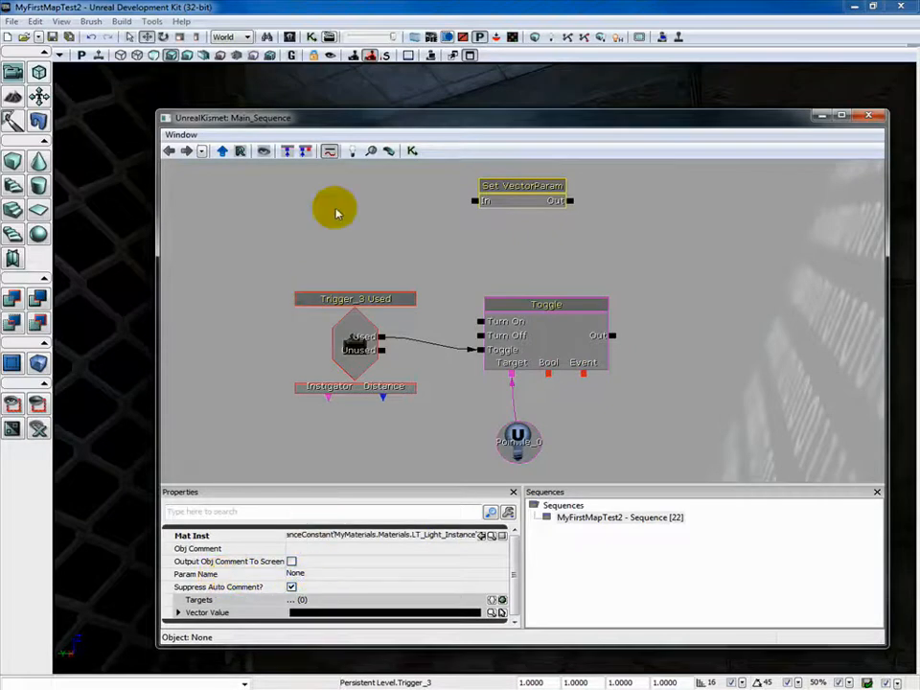
Look up the vector parameter's name in LT_Light_Instance and set the Set VectorParam action's Param Name to LightColor
left_click(288, 36)
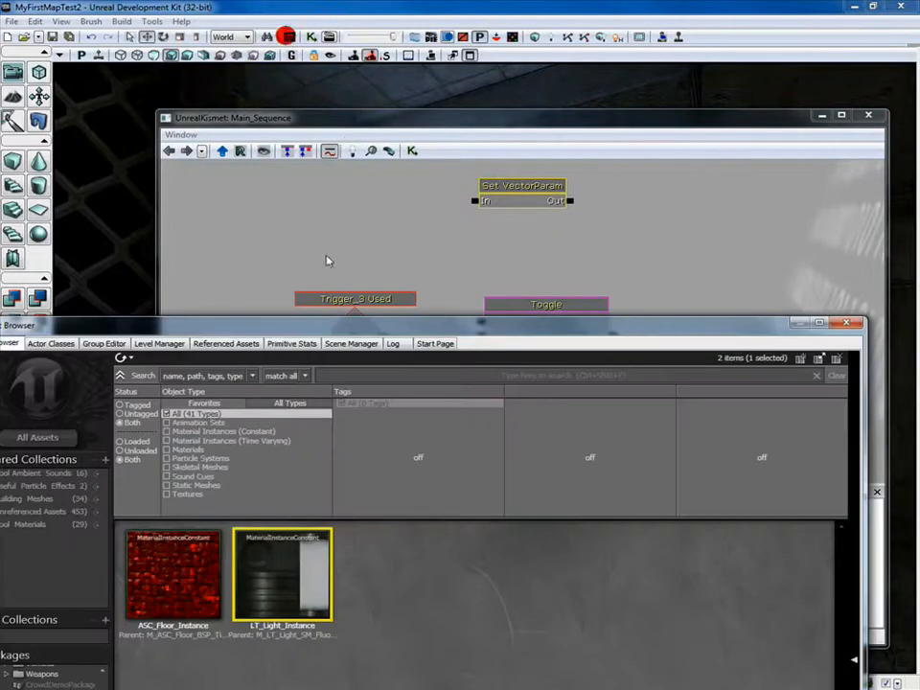
left_click_drag(349, 326, 507, 39)
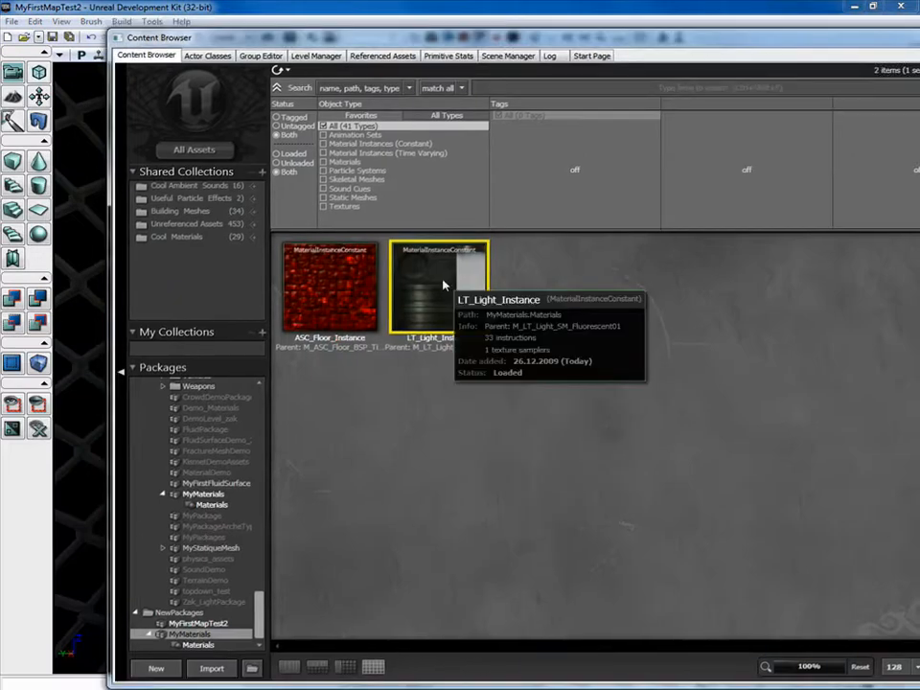
double_click(444, 284)
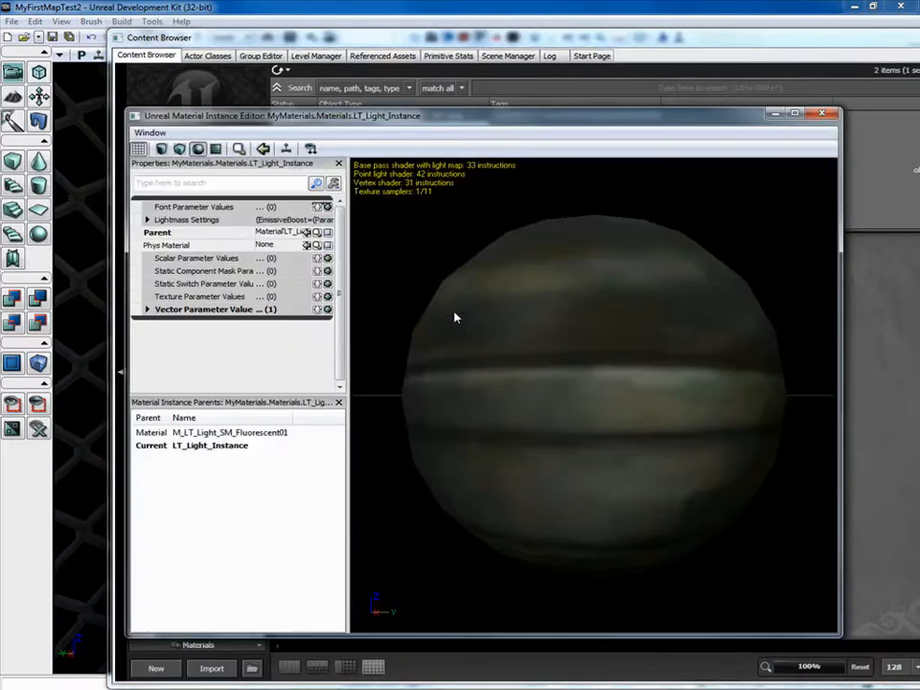
left_click(148, 309)
left_click(137, 323)
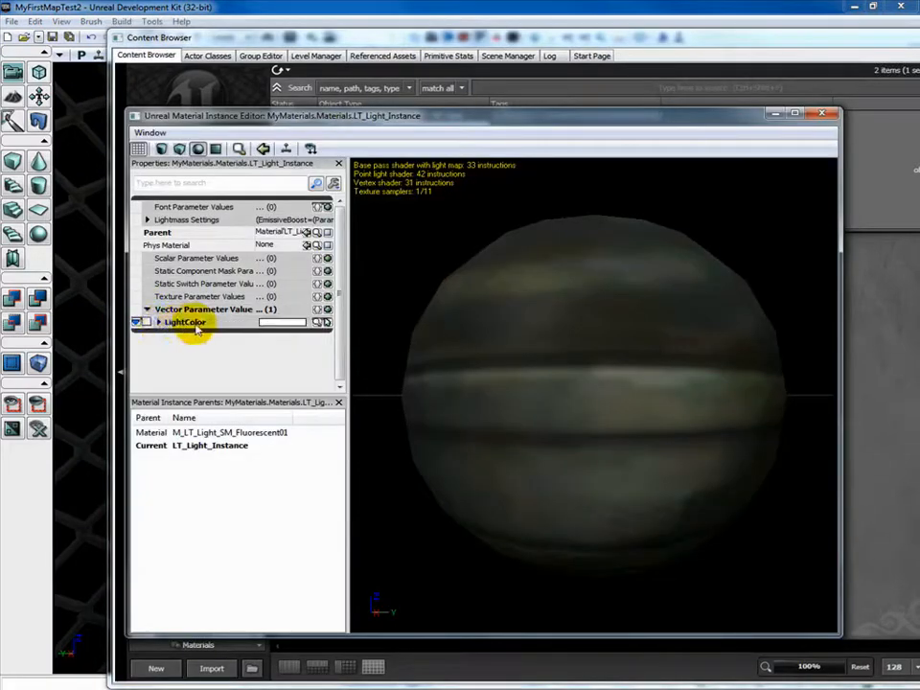
left_click(823, 114)
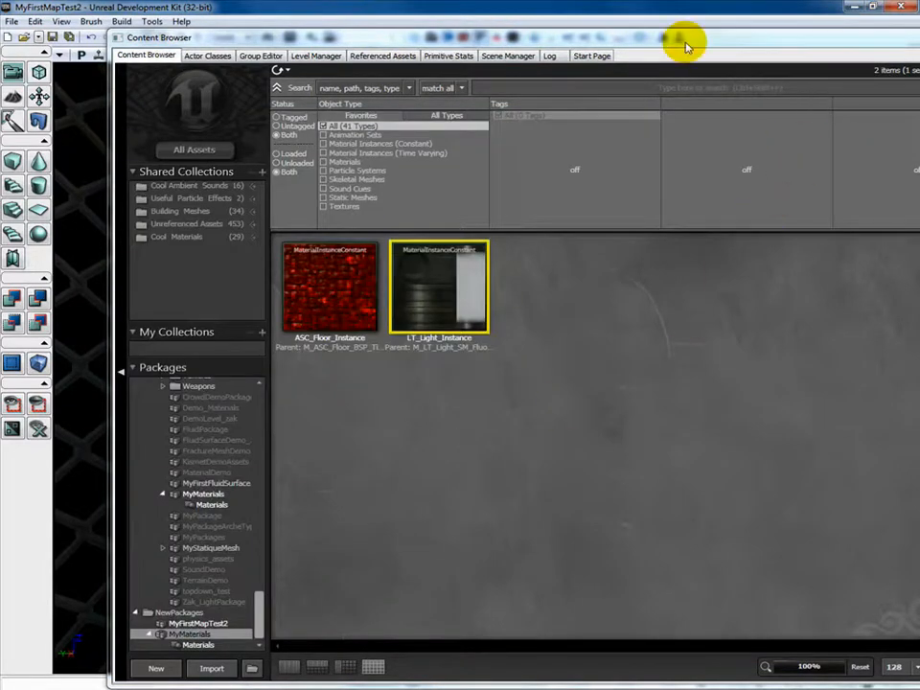
left_click_drag(684, 39, 555, 677)
left_click(319, 575)
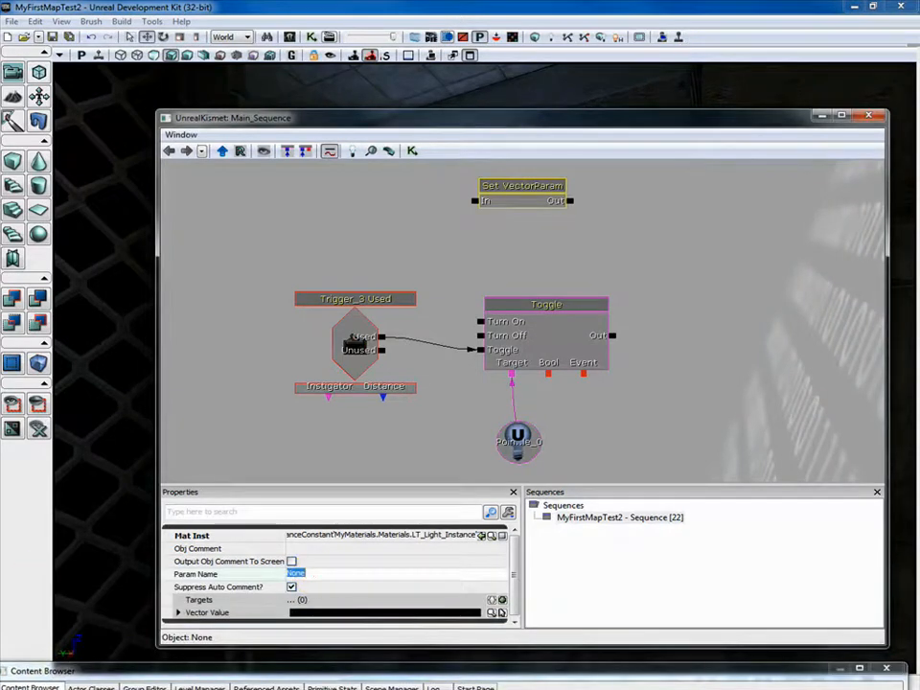
type("LightColor")
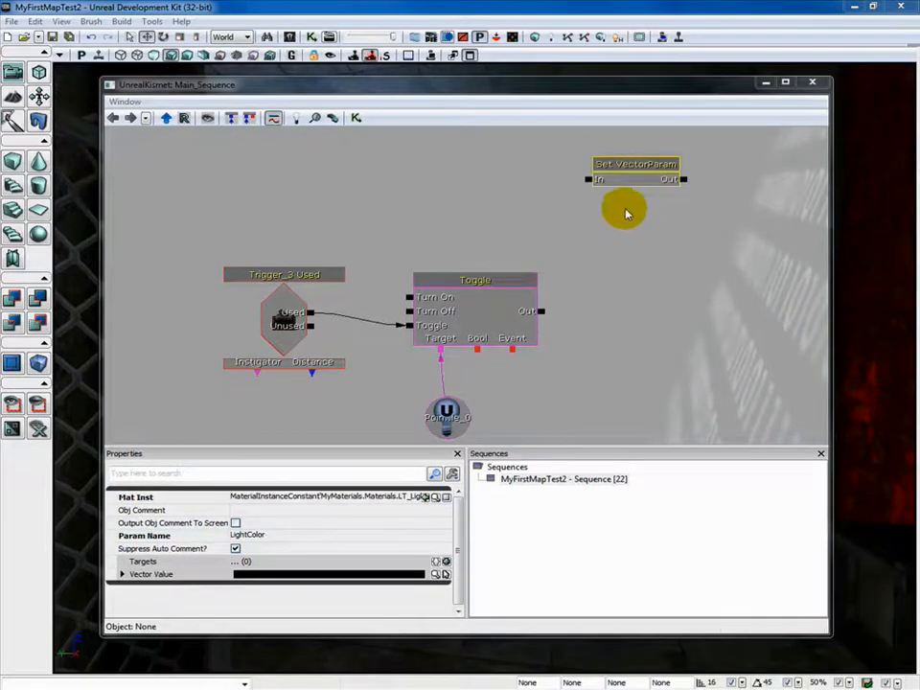
Duplicate the Set VectorParam action and place the copy directly below the original
left_click(637, 183)
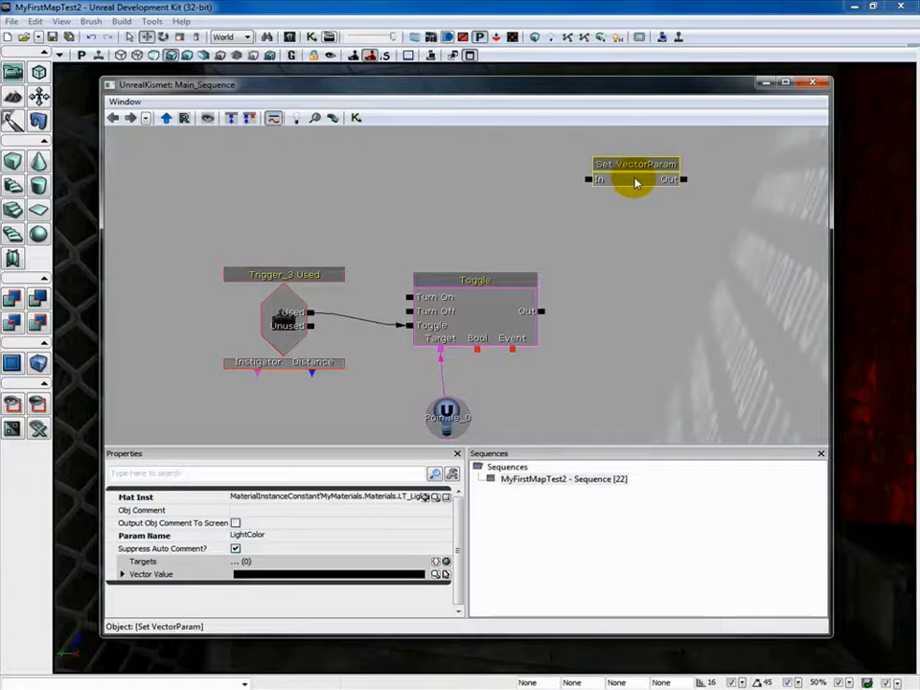
key("ctrl+c")
key("ctrl+v")
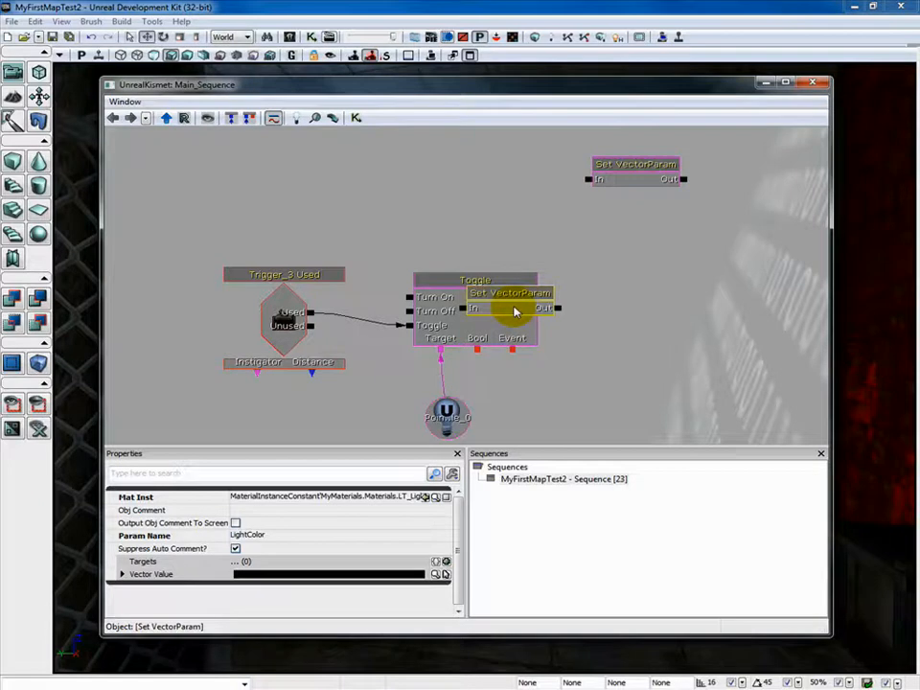
left_click_drag(516, 313, 643, 229)
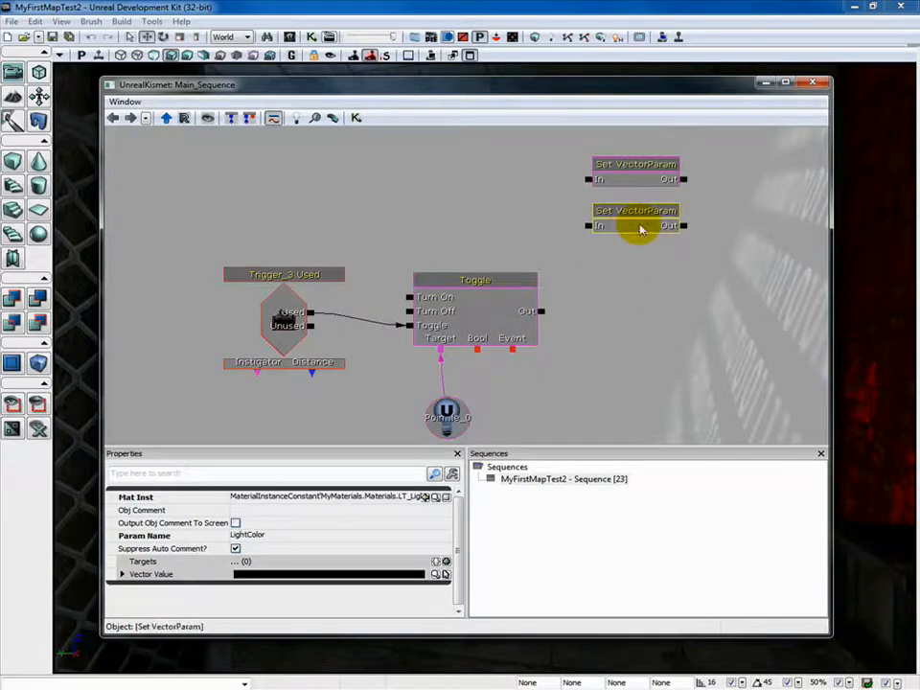
left_click(634, 329)
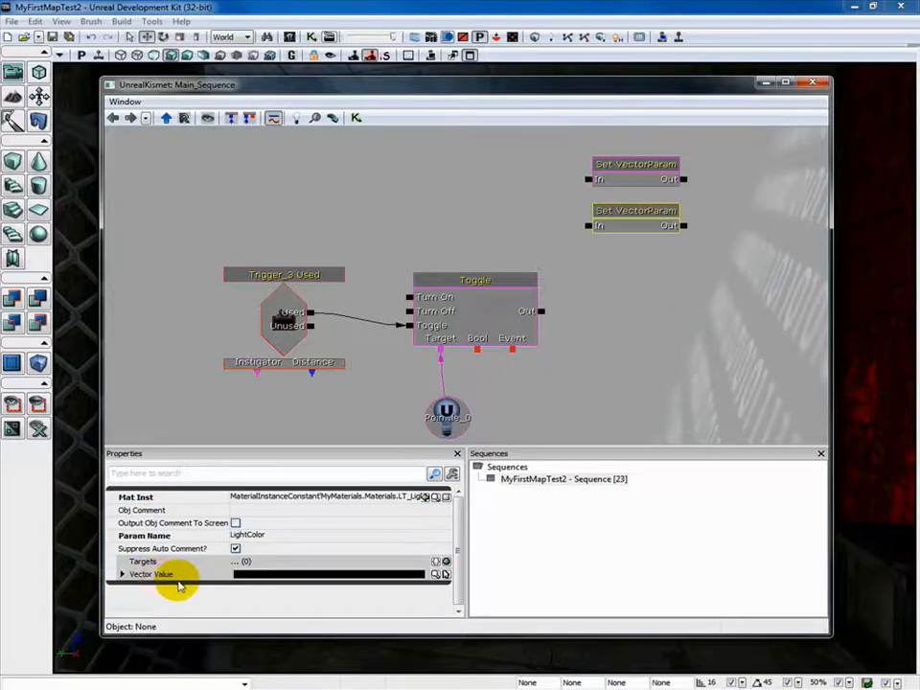
Set the lower Set VectorParam action's Vector Value to white and compare its colour components with the upper action's
left_click(628, 183)
left_click(629, 181)
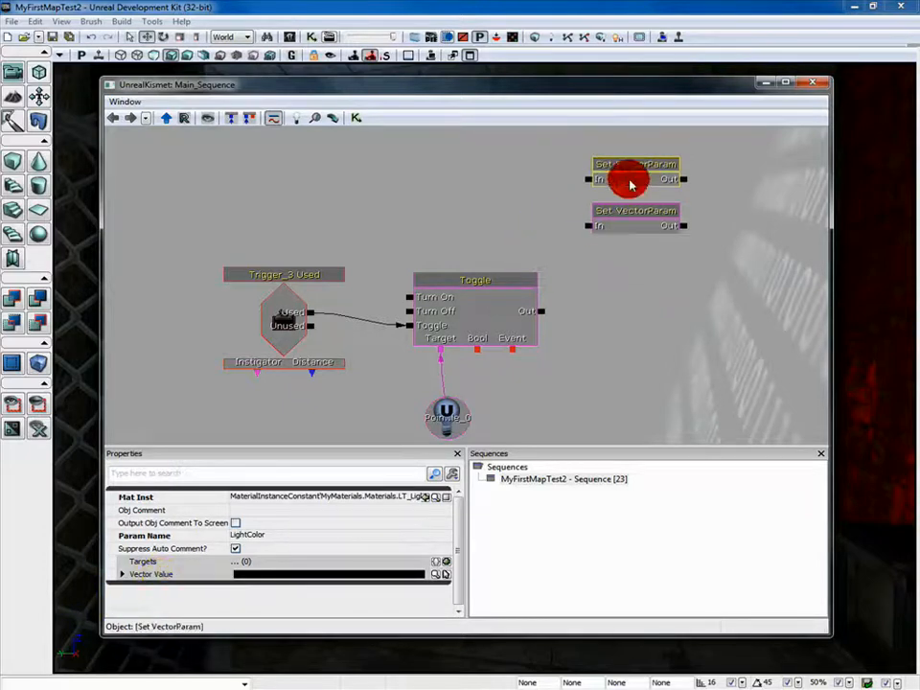
left_click(632, 232)
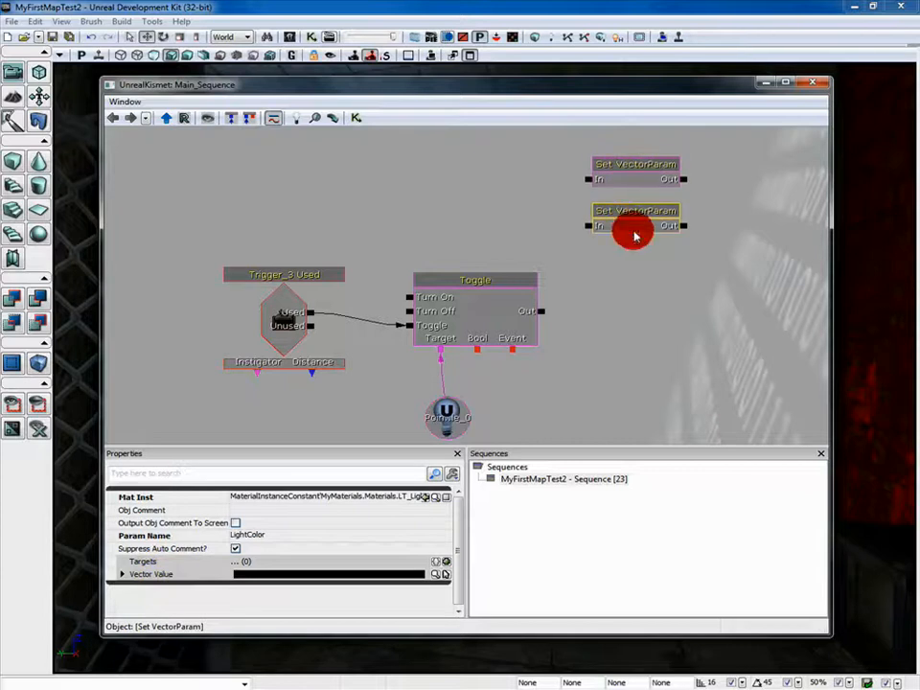
left_click(422, 575)
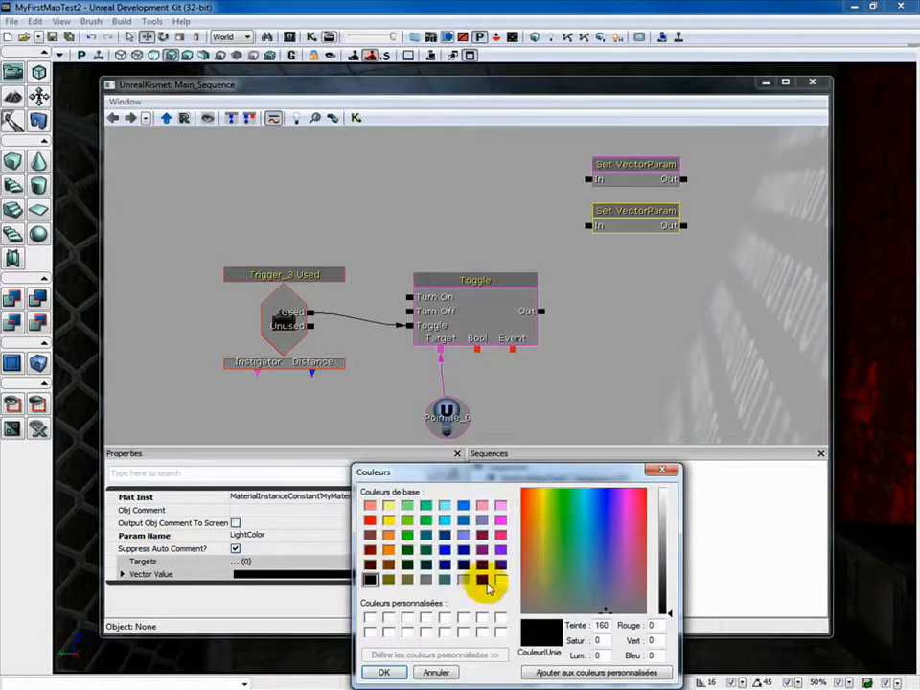
left_click(498, 582)
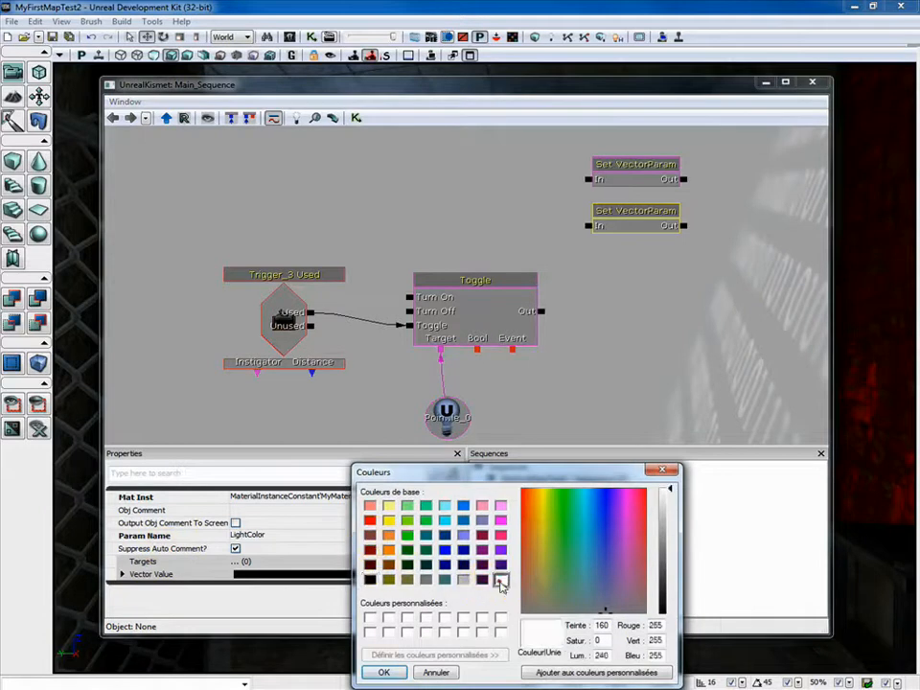
left_click(385, 672)
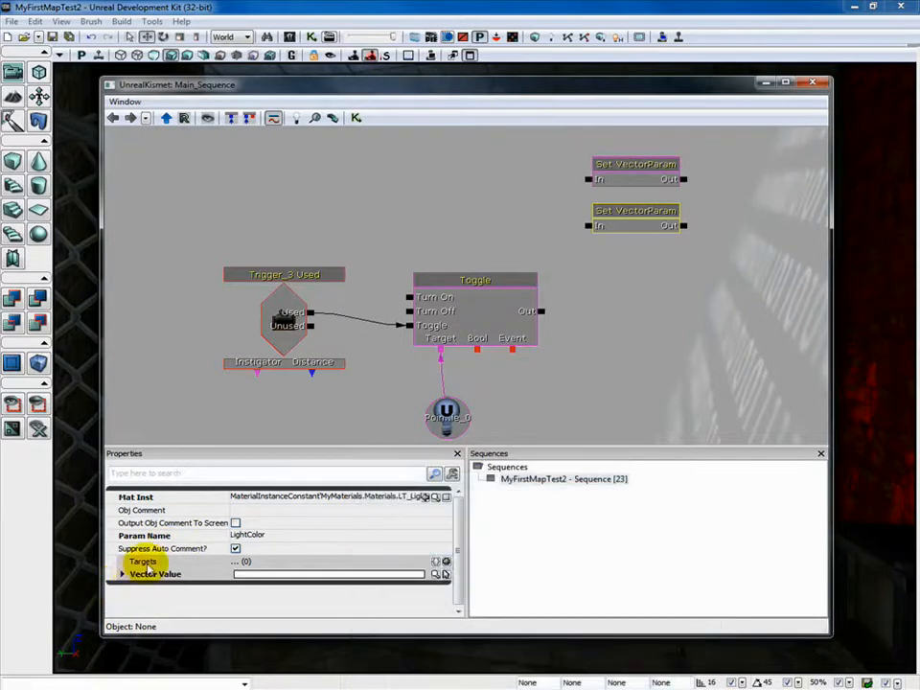
left_click(121, 575)
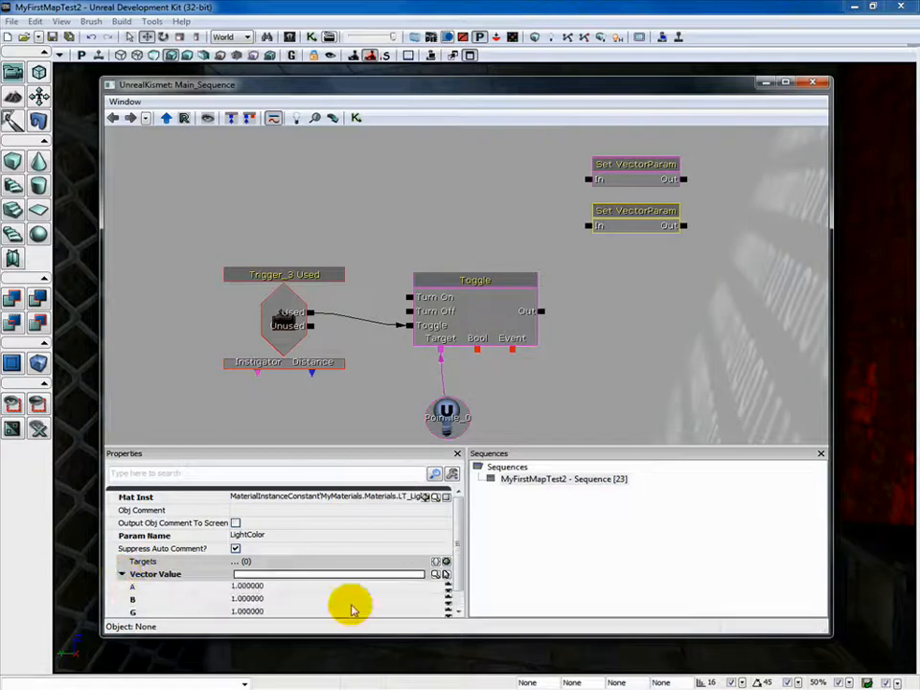
scroll(461, 518, "down", 1)
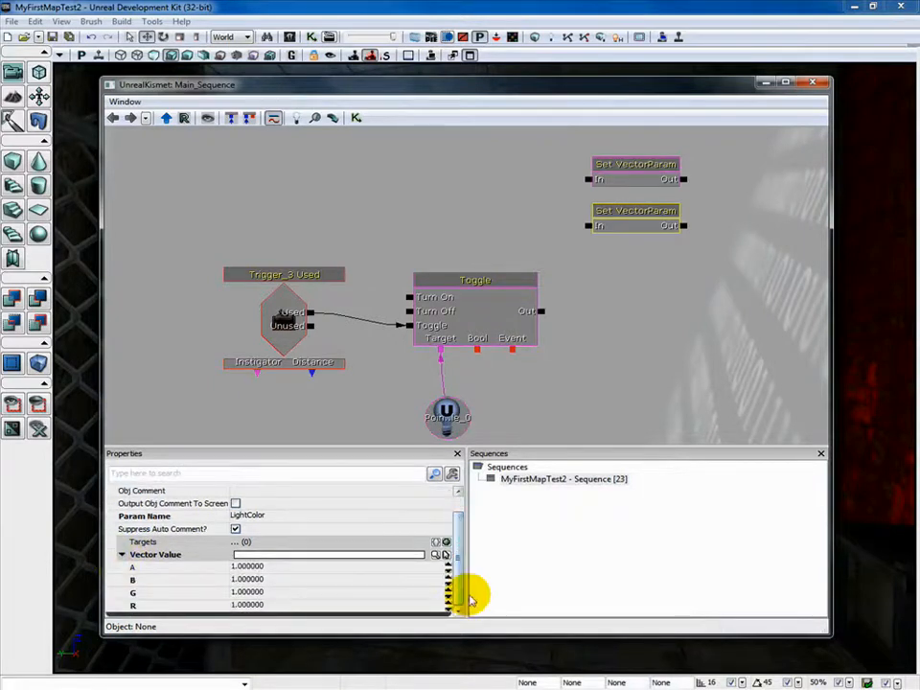
left_click(724, 362)
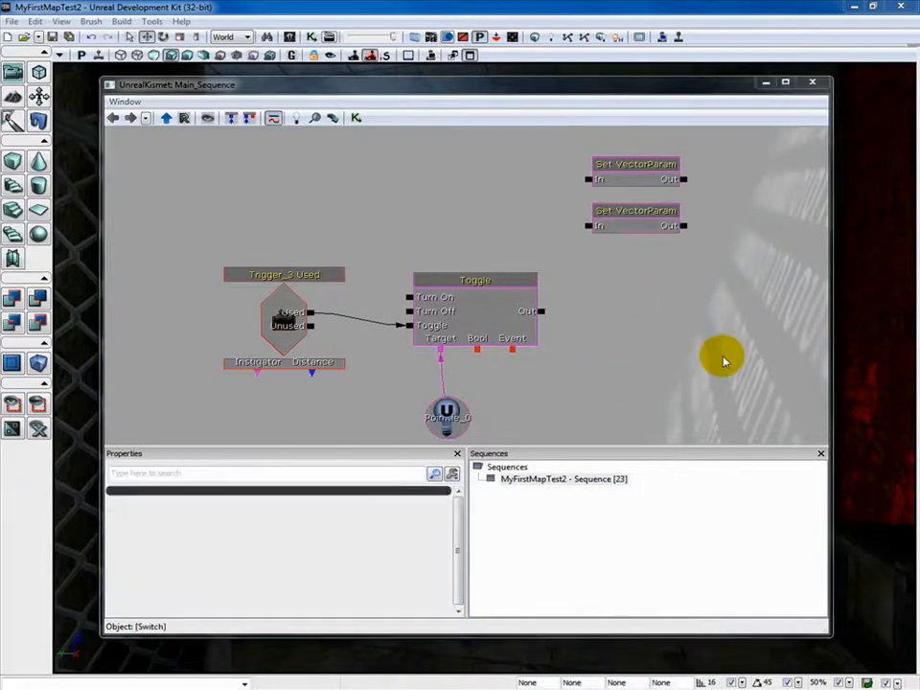
left_click(645, 185)
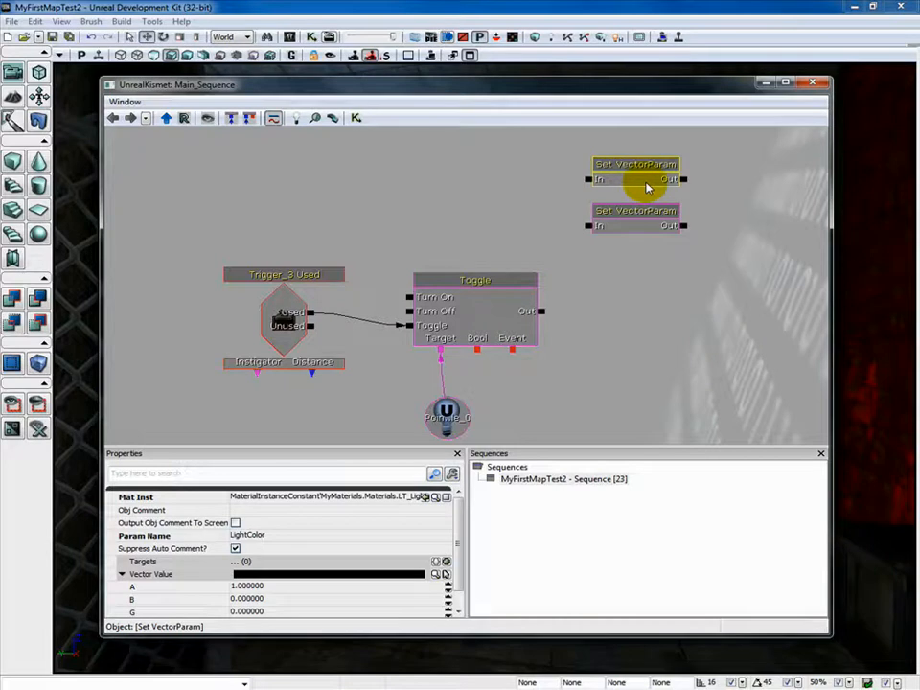
left_click(626, 228)
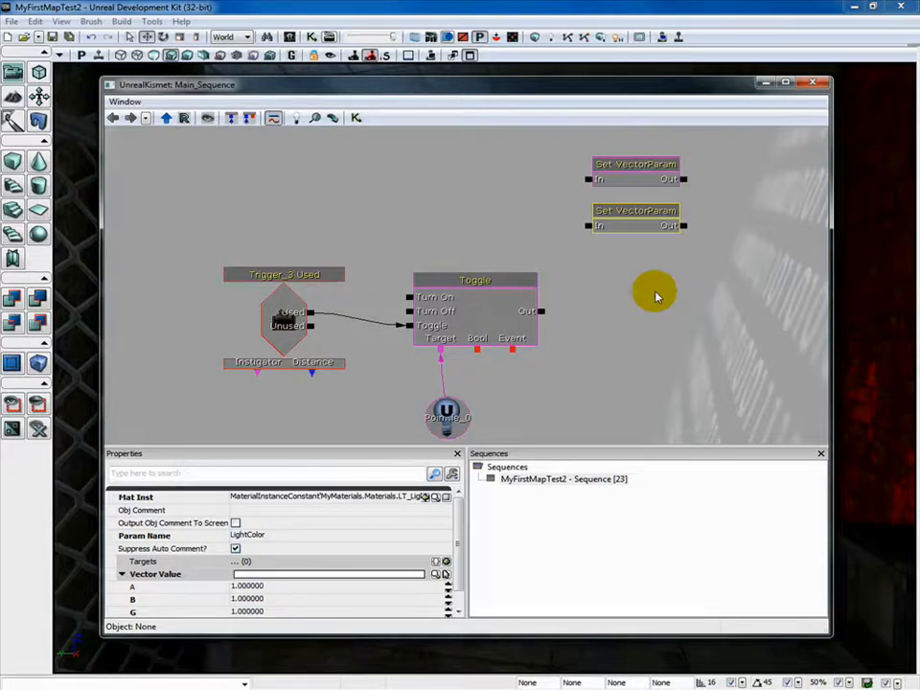
Add a Switch action above the Toggle action and set its Link Count to 2
right_click(410, 153)
mouse_move(466, 142)
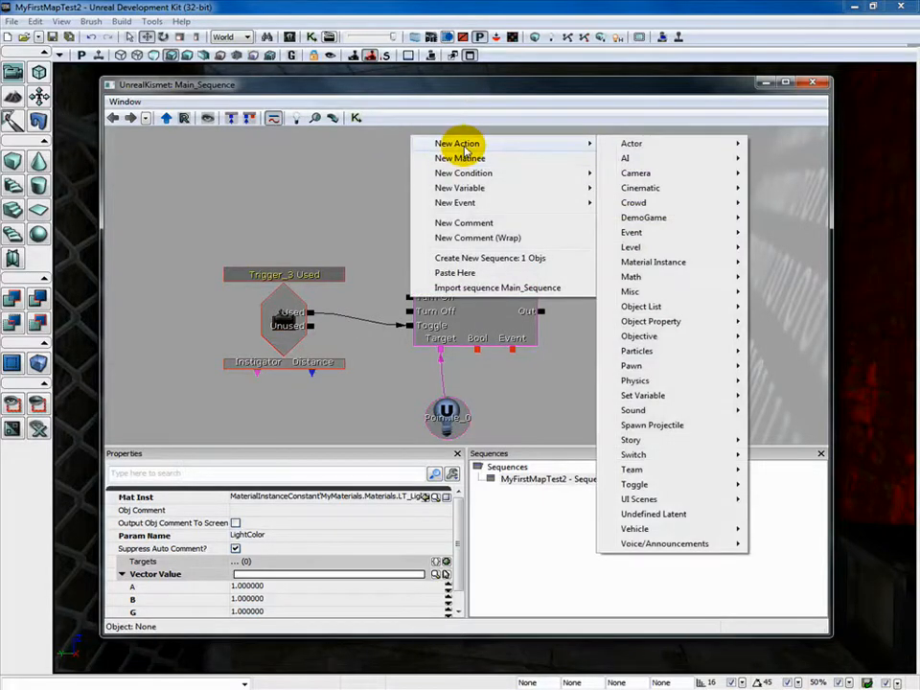
mouse_move(646, 460)
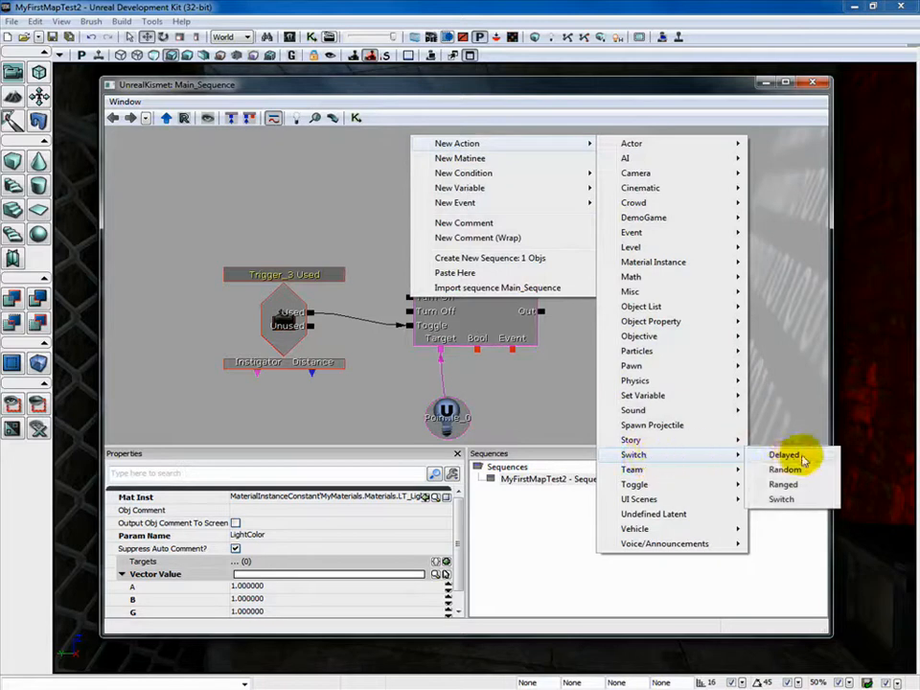
left_click(798, 507)
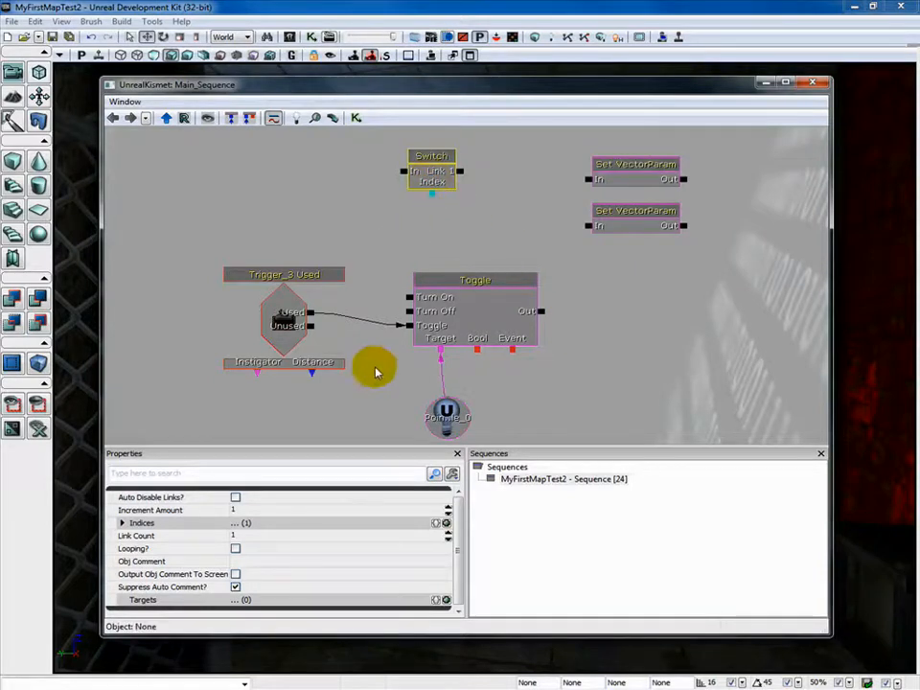
left_click(258, 538)
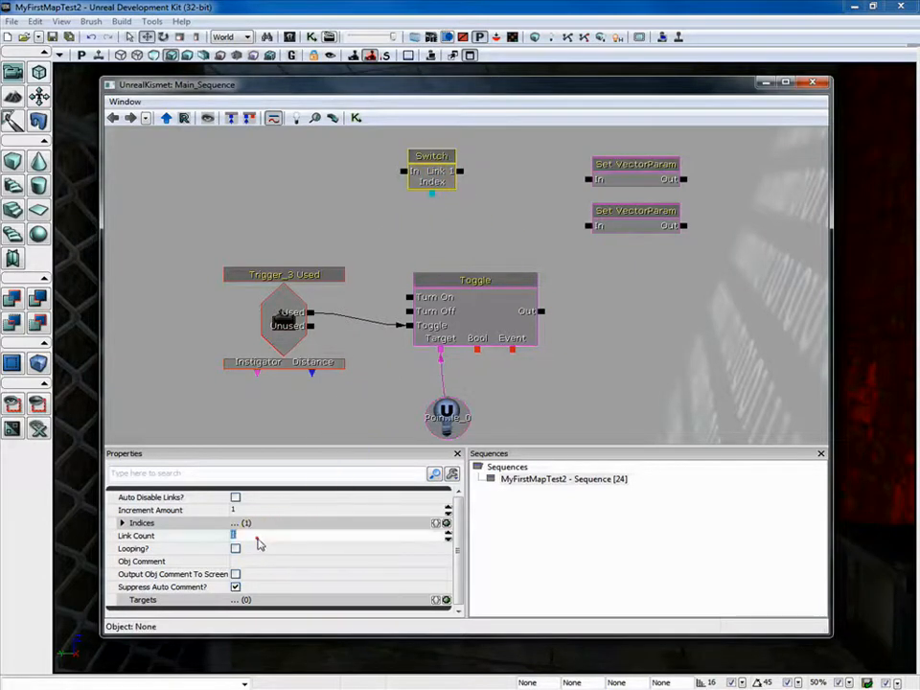
type("2")
left_click(301, 396)
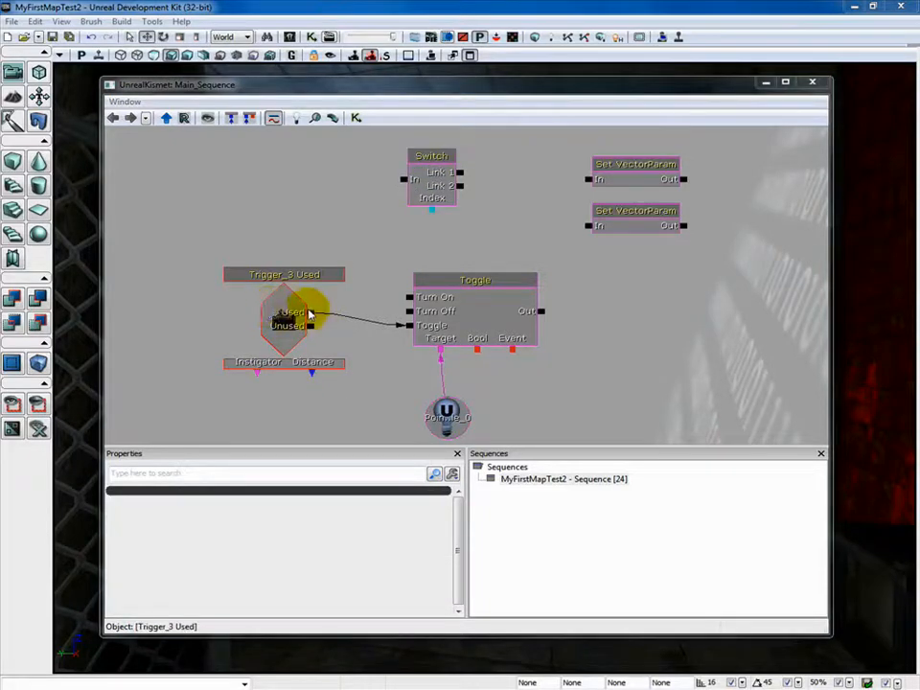
Link the trigger's Used output to the Switch, Link 1 and Link 2 to the upper and lower Set VectorParam actions, and enable the Switch's Looping option
left_click_drag(311, 317, 409, 182)
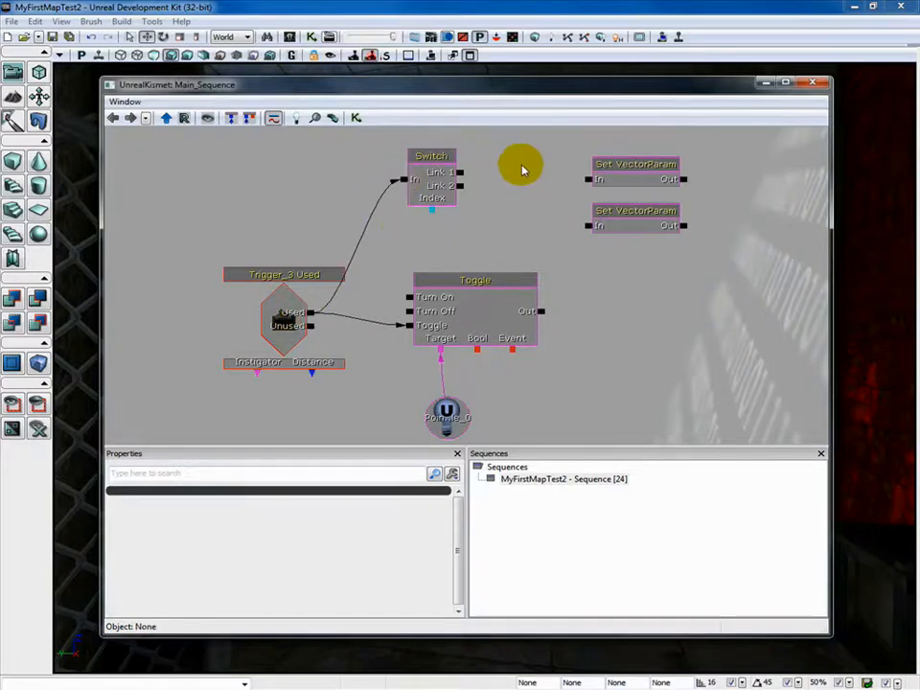
left_click_drag(461, 173, 564, 181)
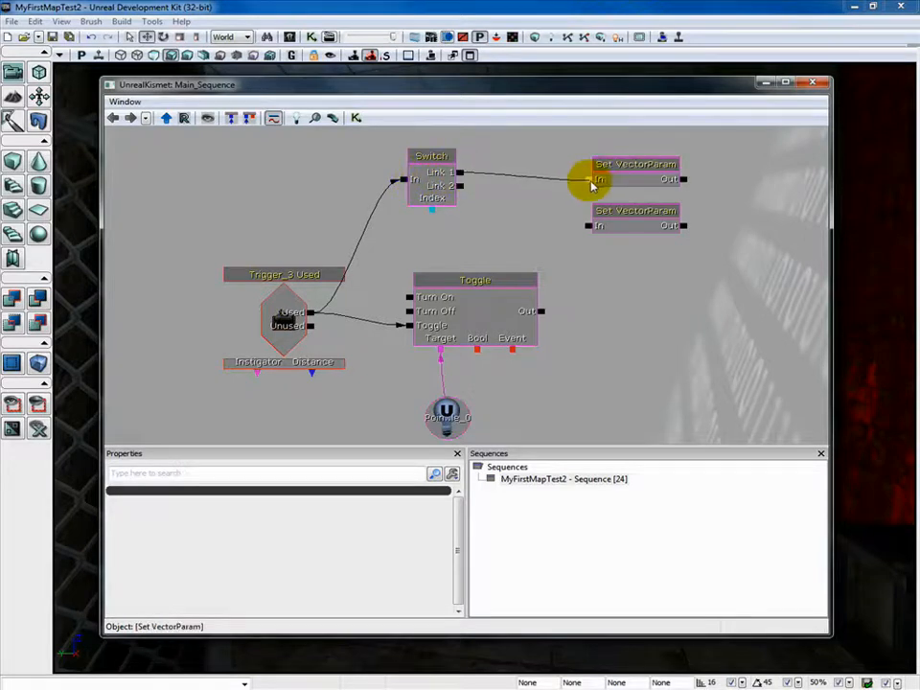
left_click(505, 198)
left_click(448, 185)
left_click_drag(460, 186, 588, 225)
left_click(429, 192)
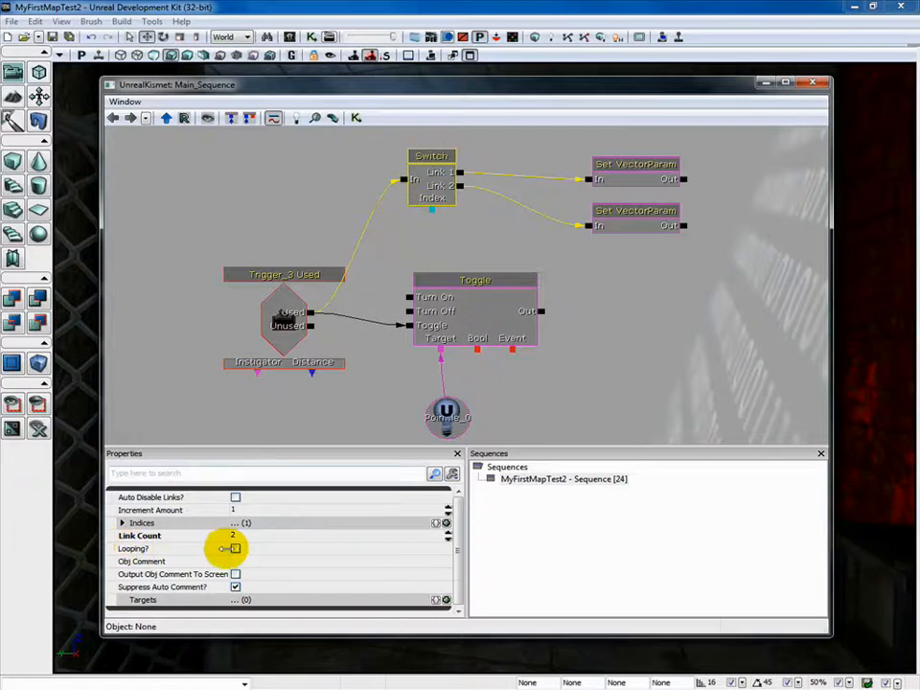
left_click(235, 548)
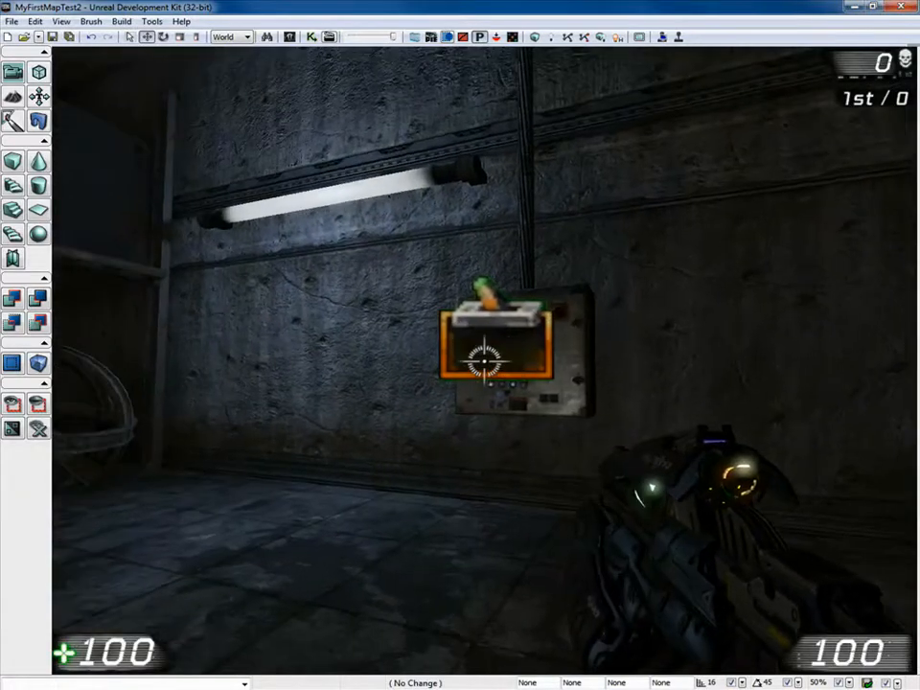
Approach the trigger in the play session, use it repeatedly to test switching the lamp and light off and on, and end the session
key("w")
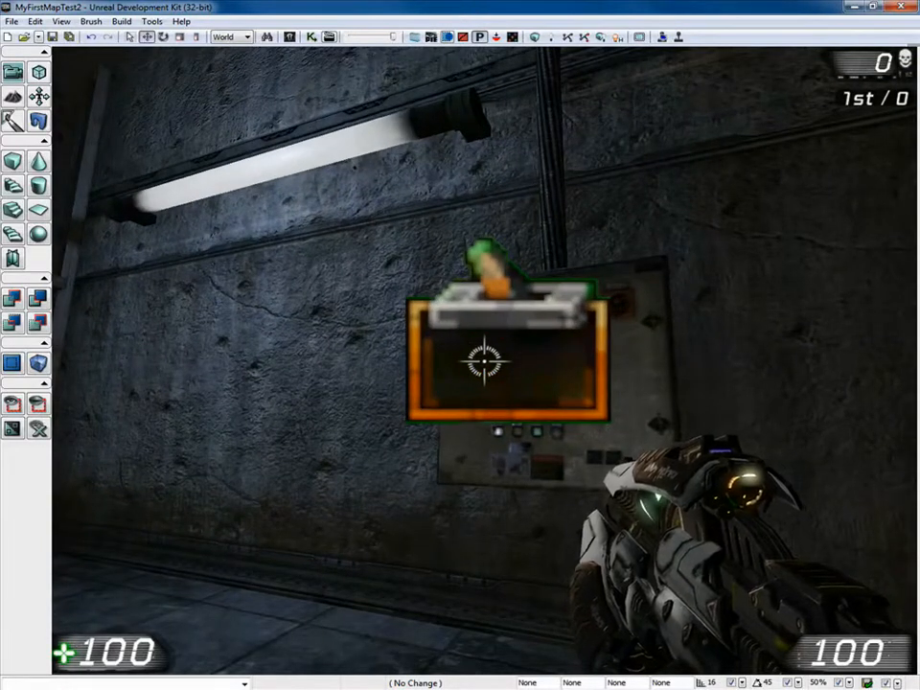
key("w")
key("e")
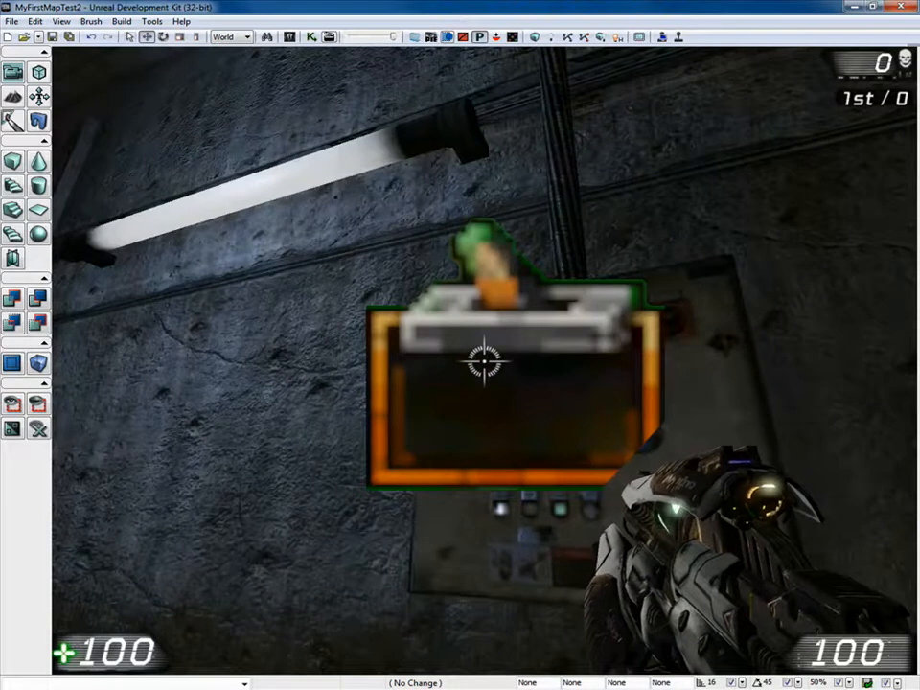
key("e")
key("e")
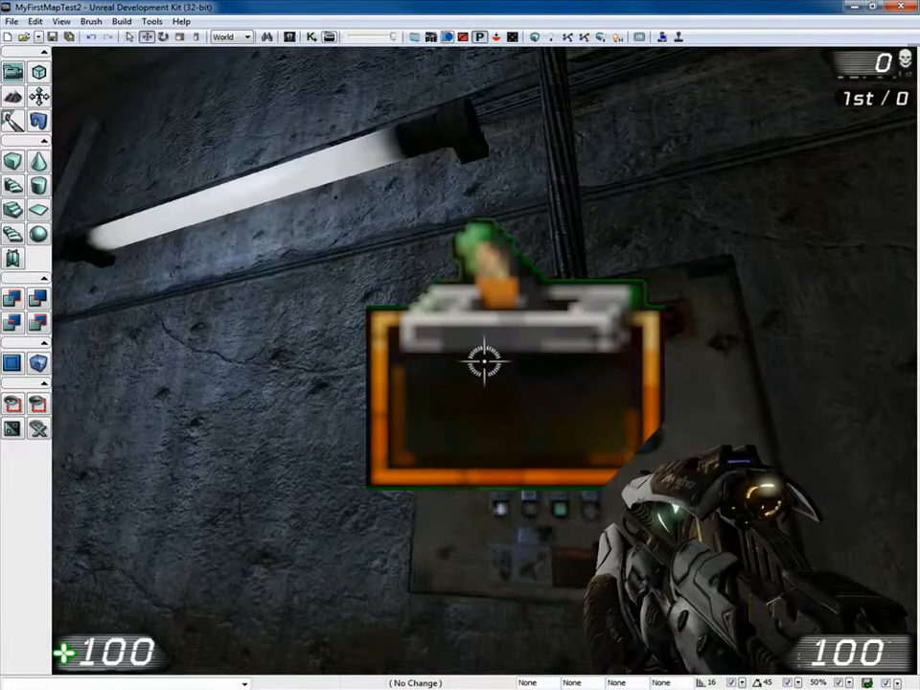
key("e")
key("e")
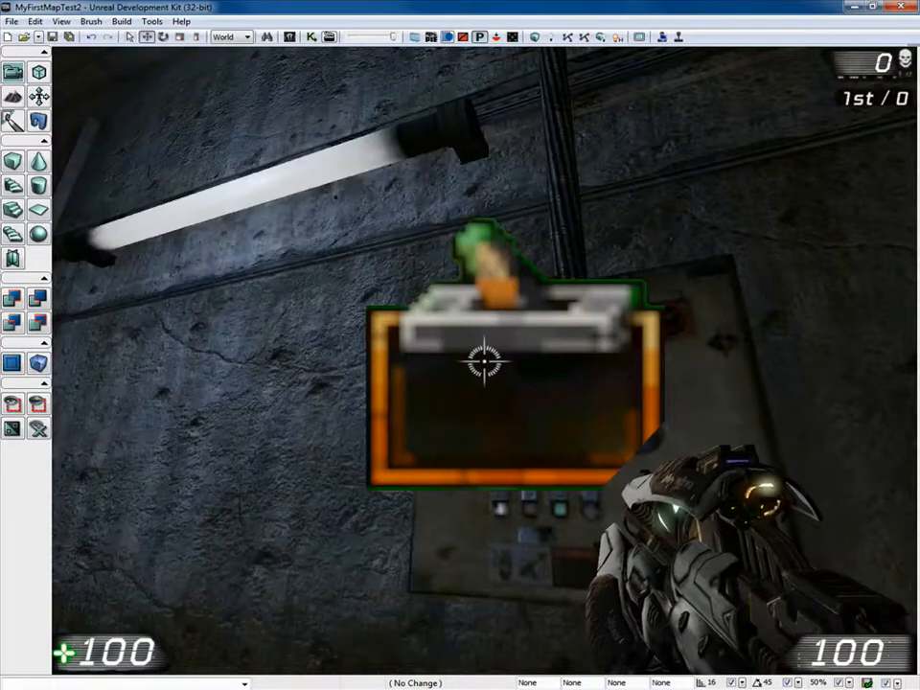
key("e")
key("e")
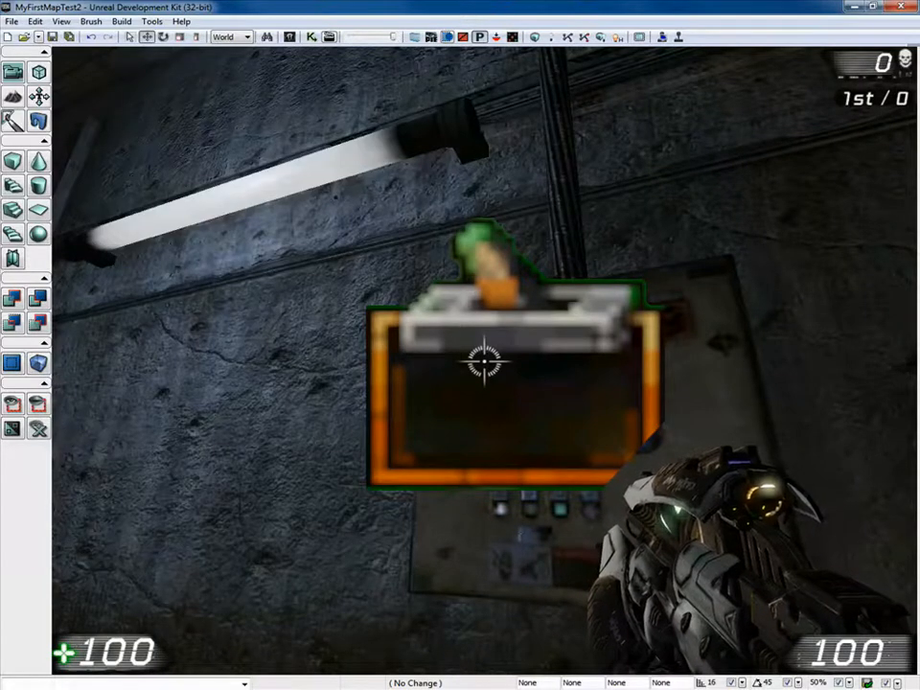
key("e")
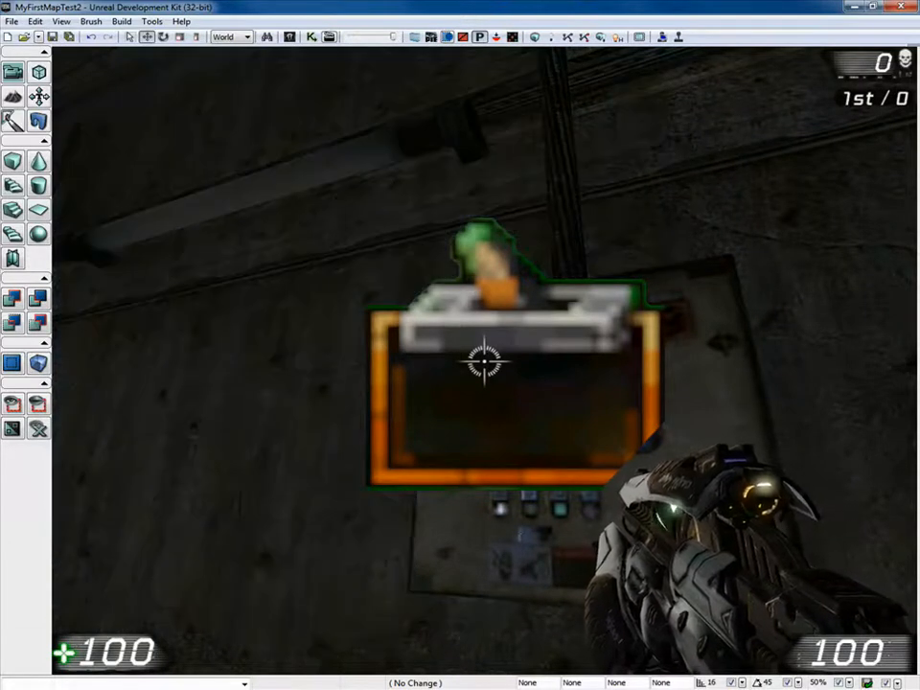
key("e")
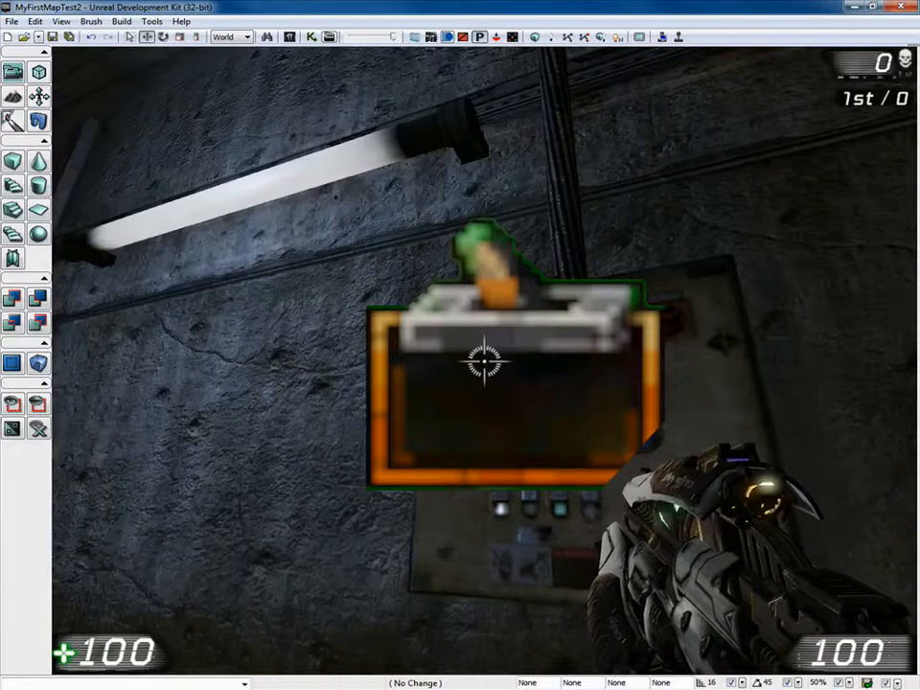
key("Escape")
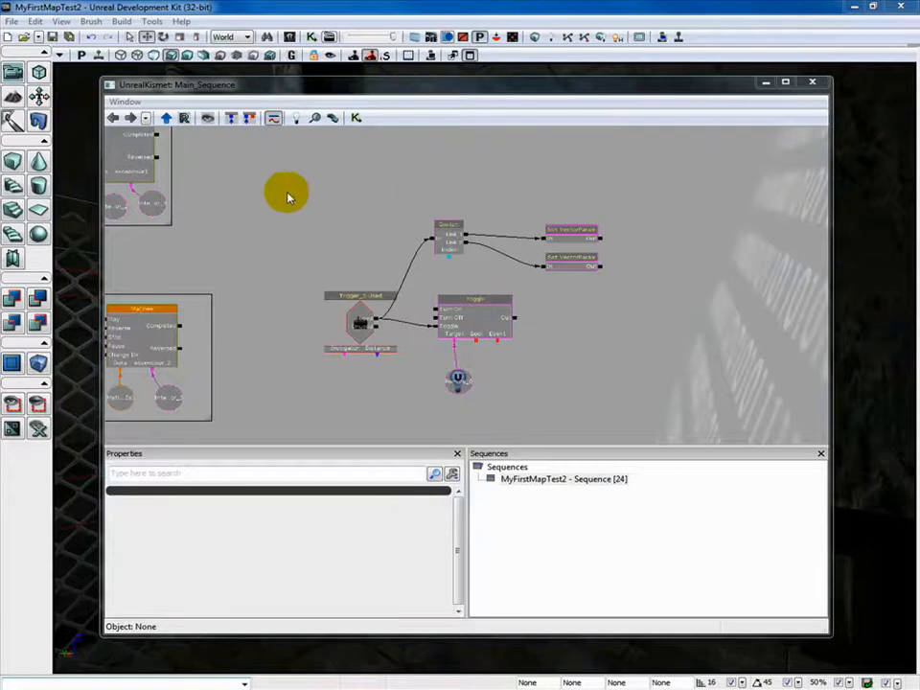
Select the trigger, Switch, Toggle, both Set VectorParam actions and the light variable, and wrap them in a comment box named "tube neon"
left_click_drag(286, 197, 620, 401, "ctrl+alt")
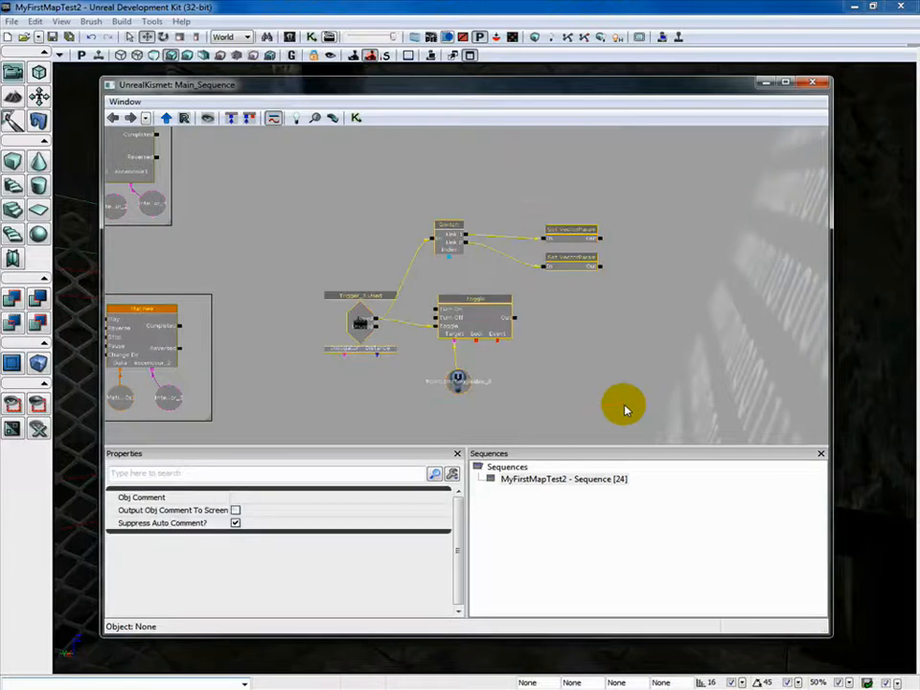
right_click(546, 288)
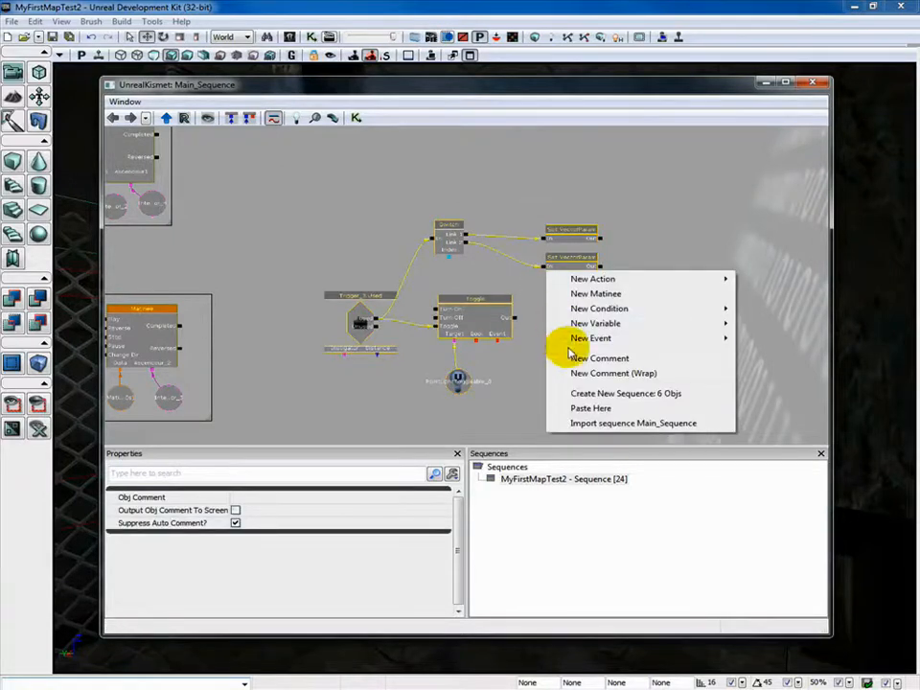
left_click(607, 360)
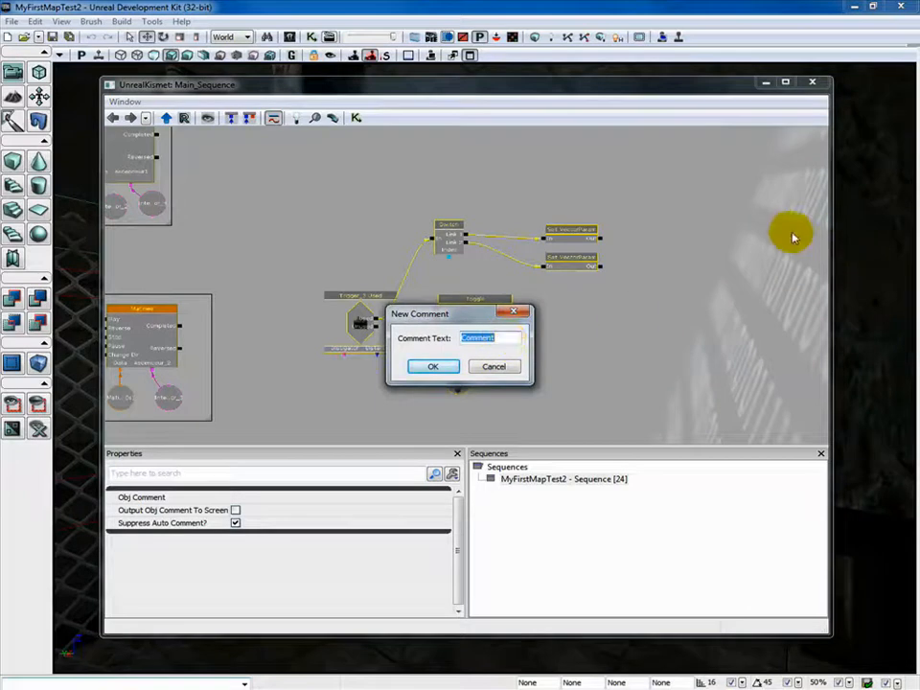
type("tube ")
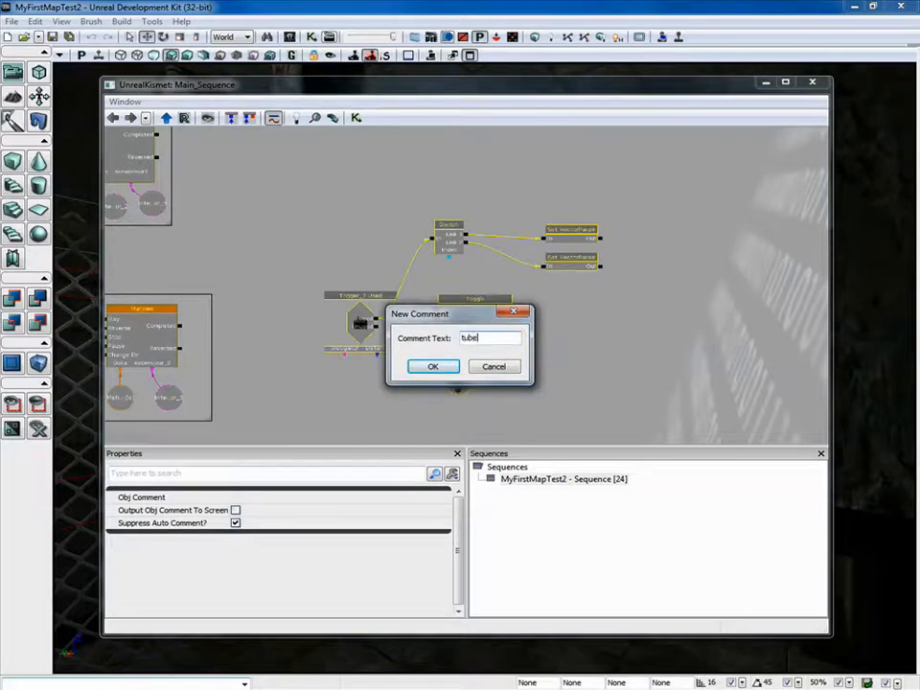
type("neon")
key("Return")
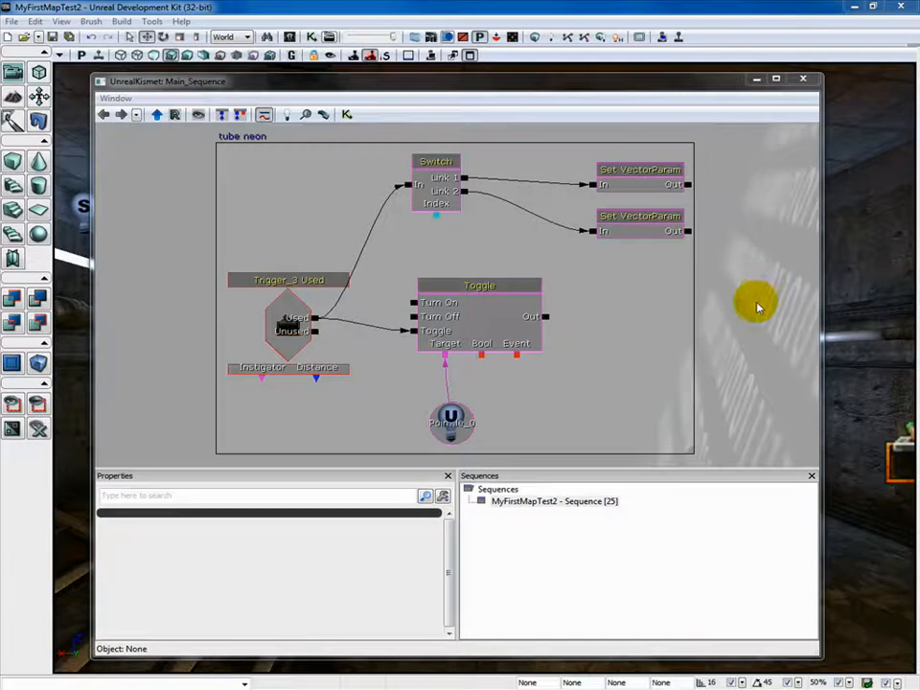
Review the properties of the trigger event, the Switch and the upper Set VectorParam action in the "tube neon" group
left_click(296, 345)
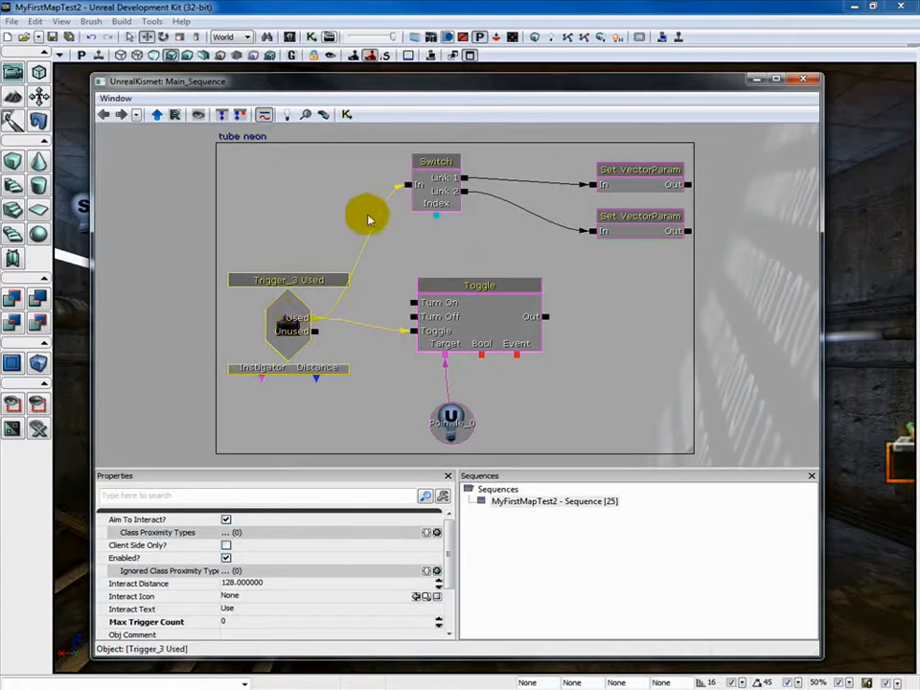
left_click(441, 196)
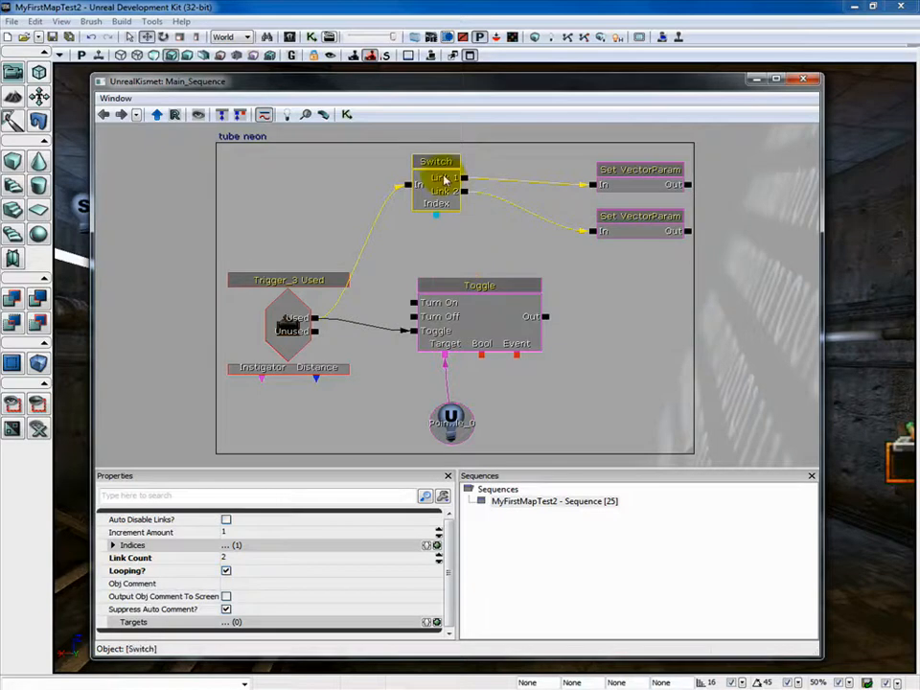
left_click(642, 187)
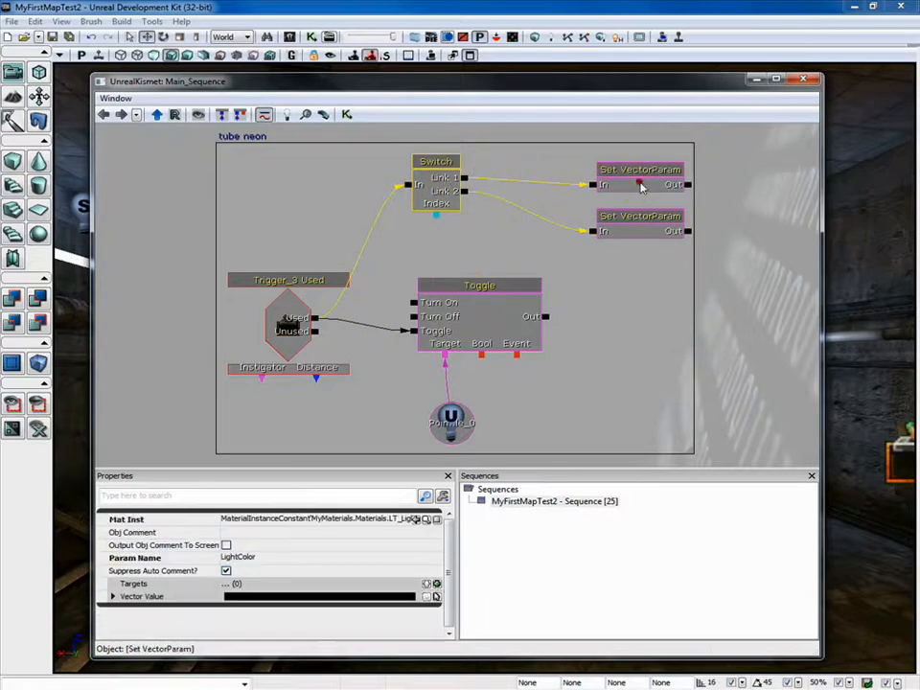